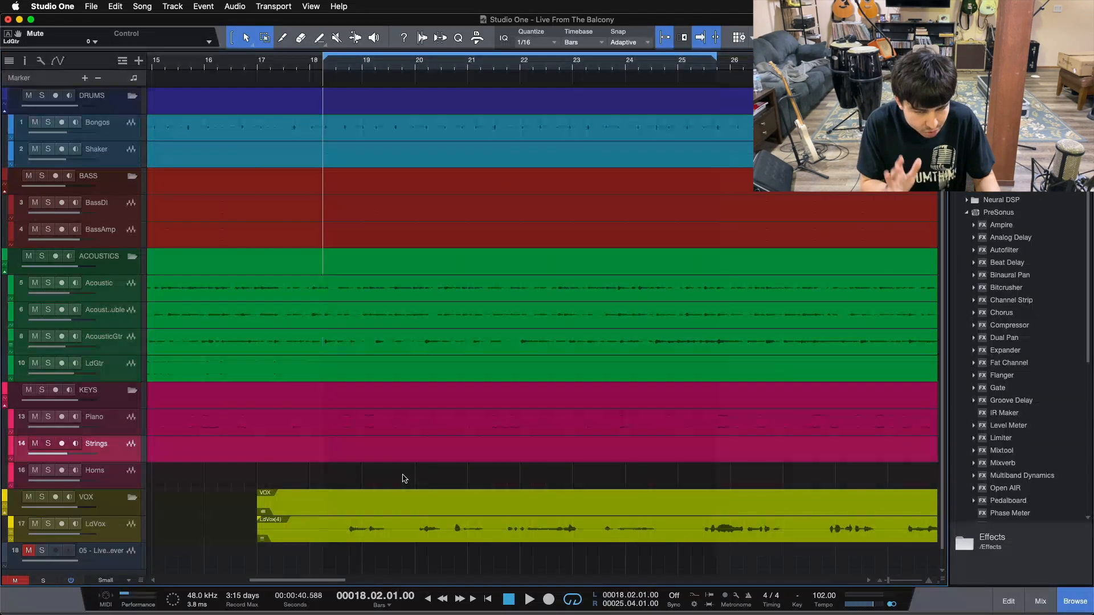
key("F3")
key("F3")
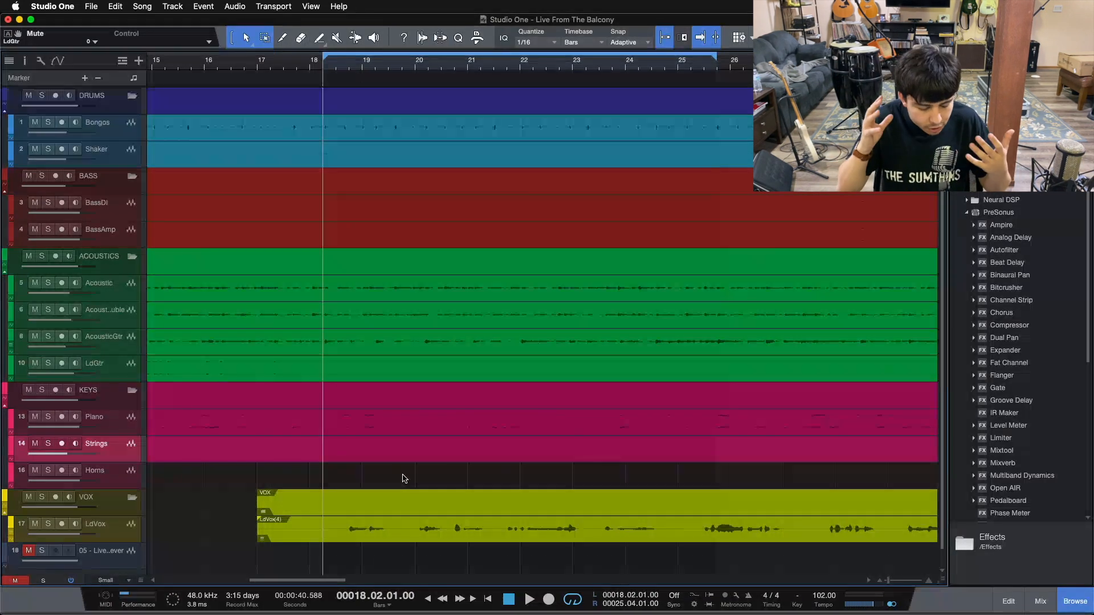
key("F3")
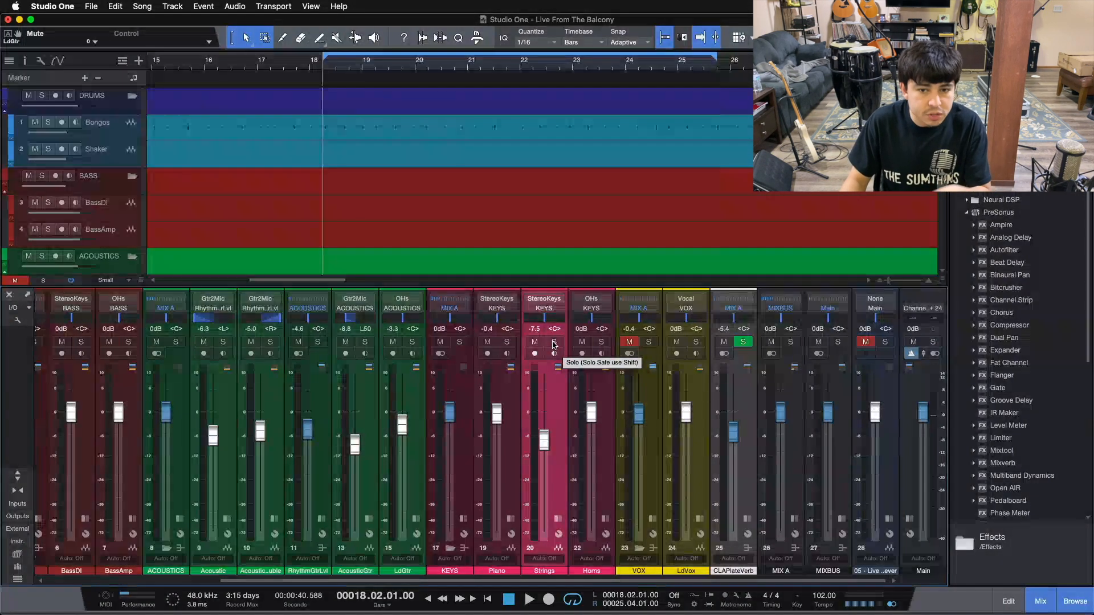
left_click(554, 342)
left_click(553, 342)
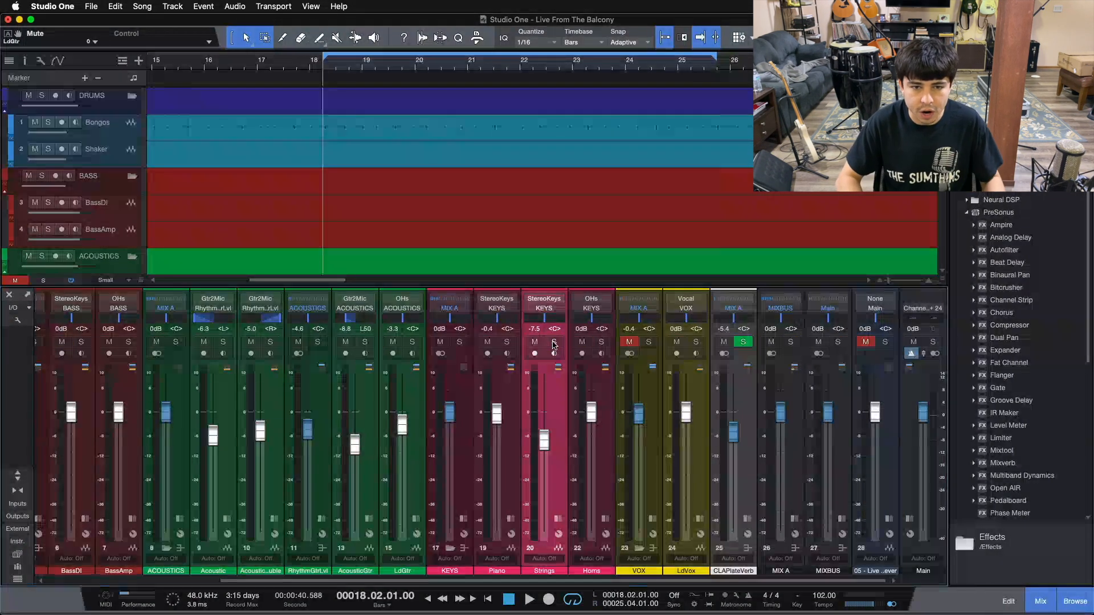
key("F3")
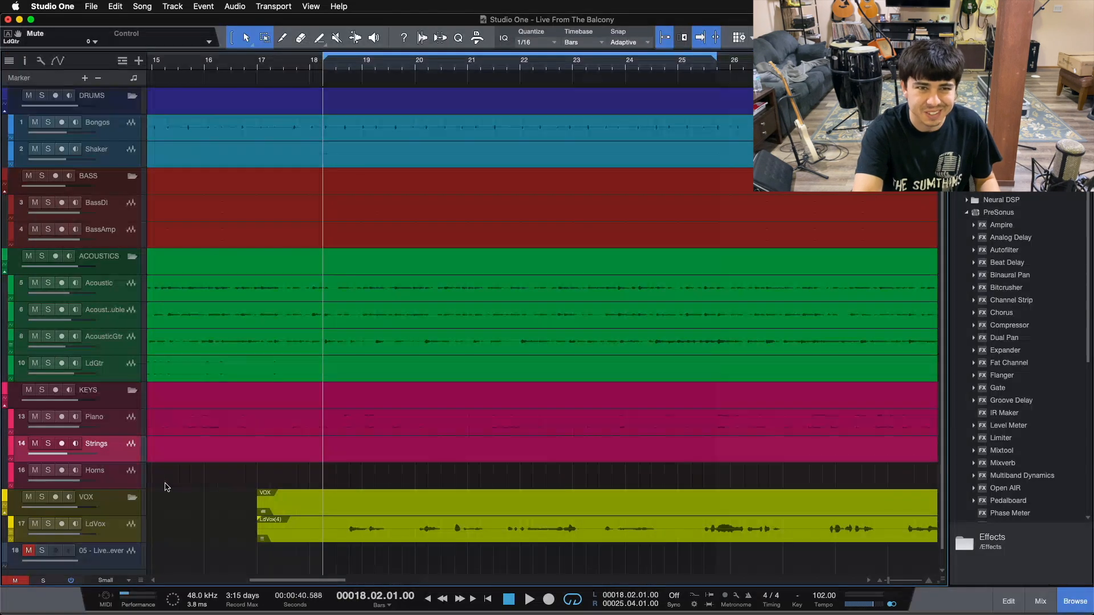
Play the full mix from bar 18 and solo the Strings channel in the mixer during playback
key("space")
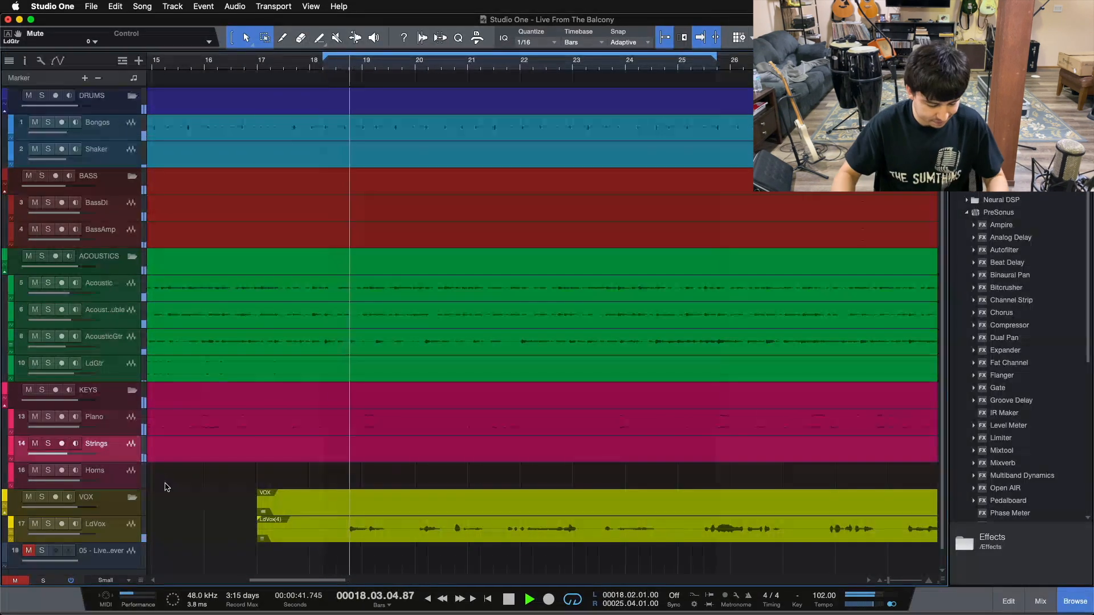
key("F3")
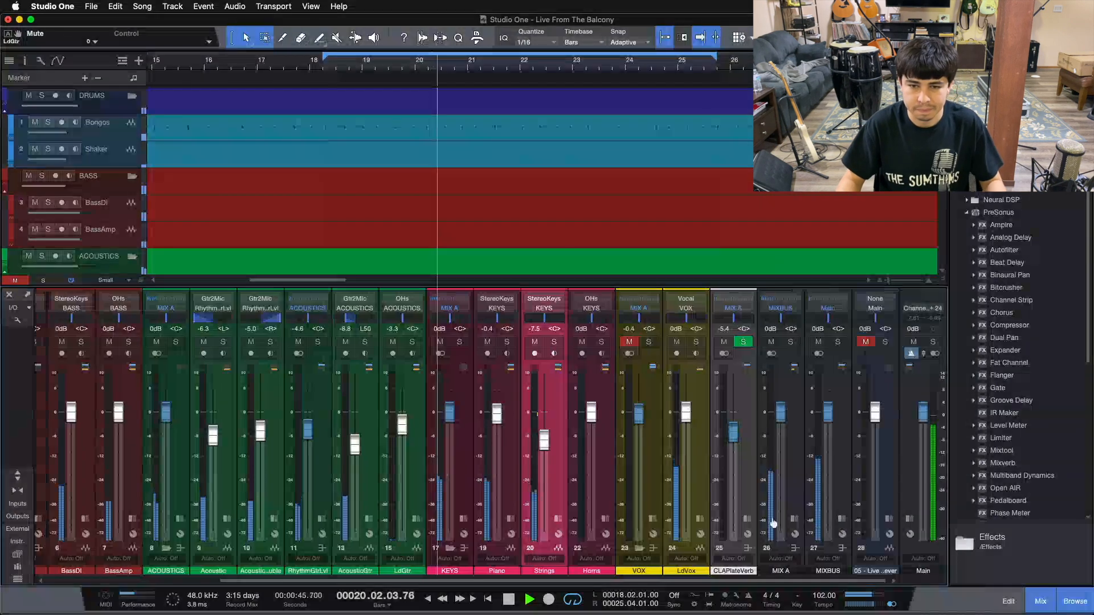
key("F3")
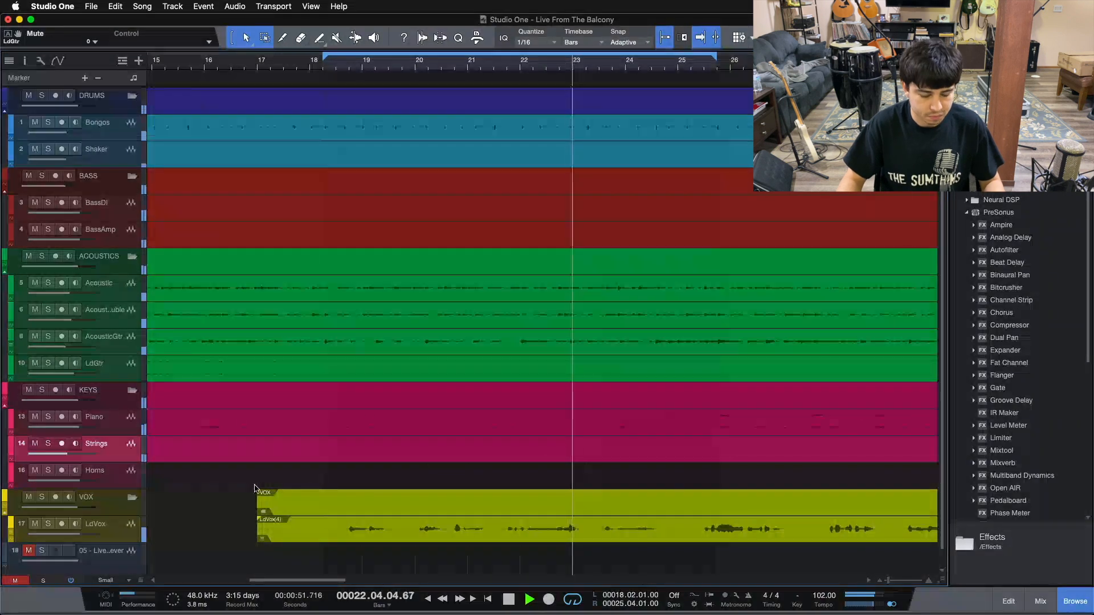
key("F3")
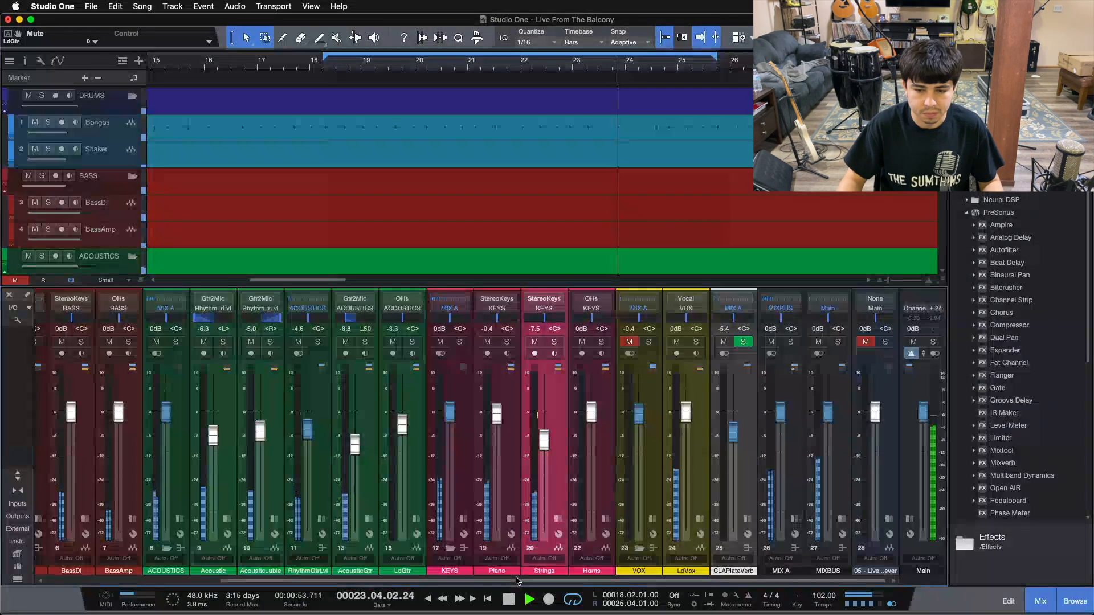
left_click(556, 341)
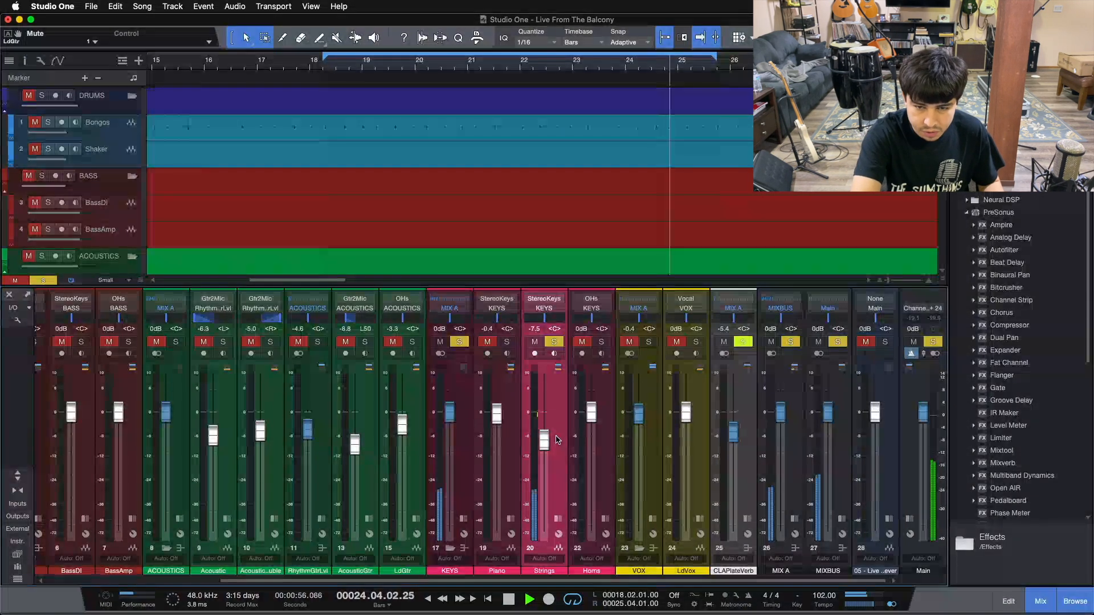
key("space")
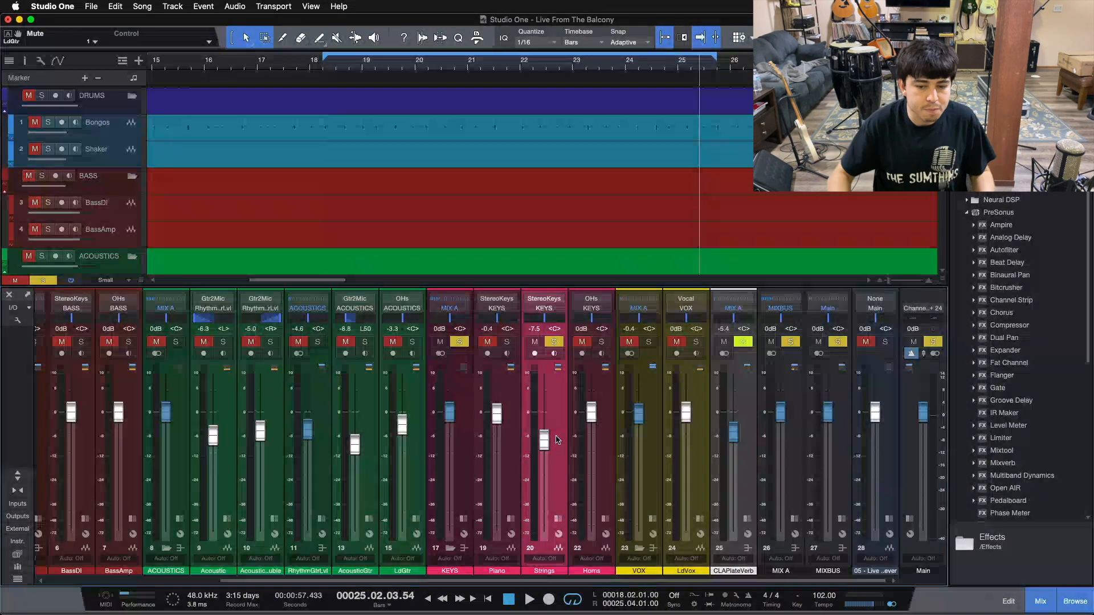
Set the arrangement's track height to Medium and expand the Strings channel to show its inserts
left_click(558, 441)
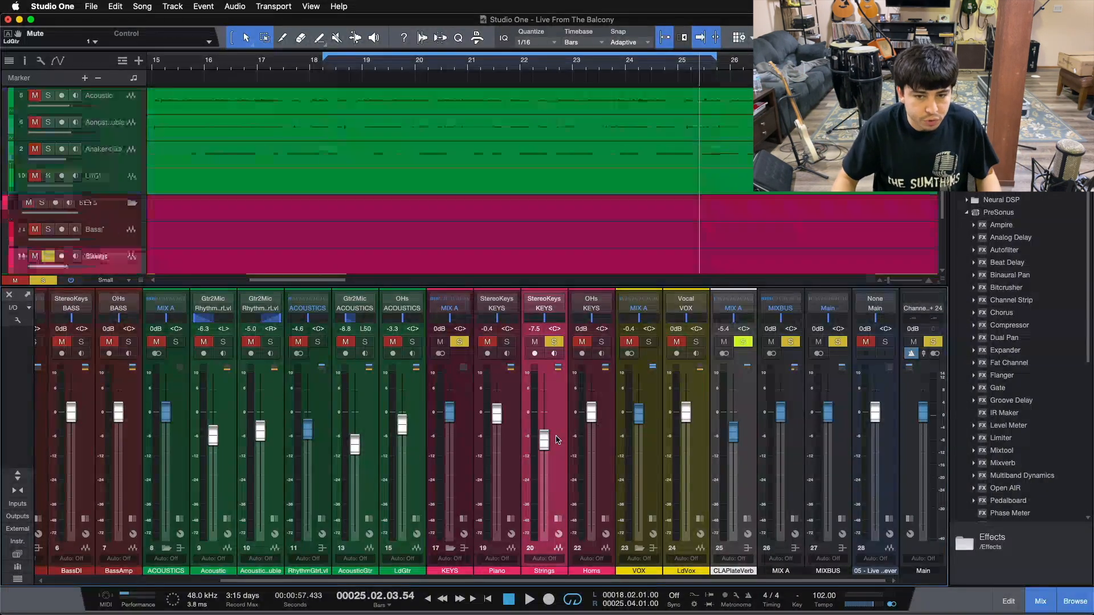
left_click(123, 280)
left_click(129, 354)
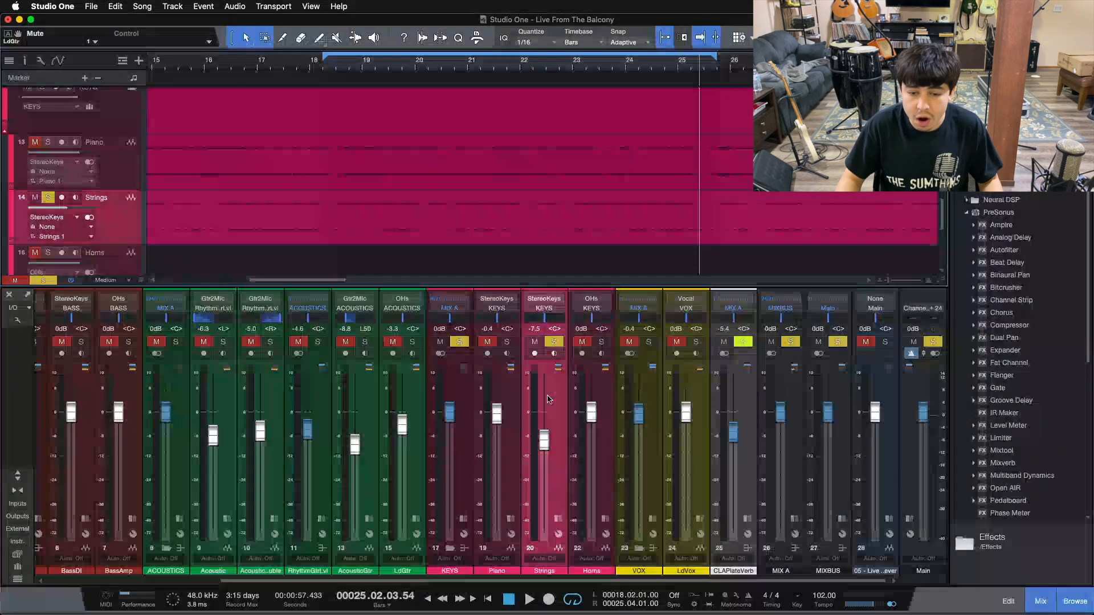
left_click(558, 519)
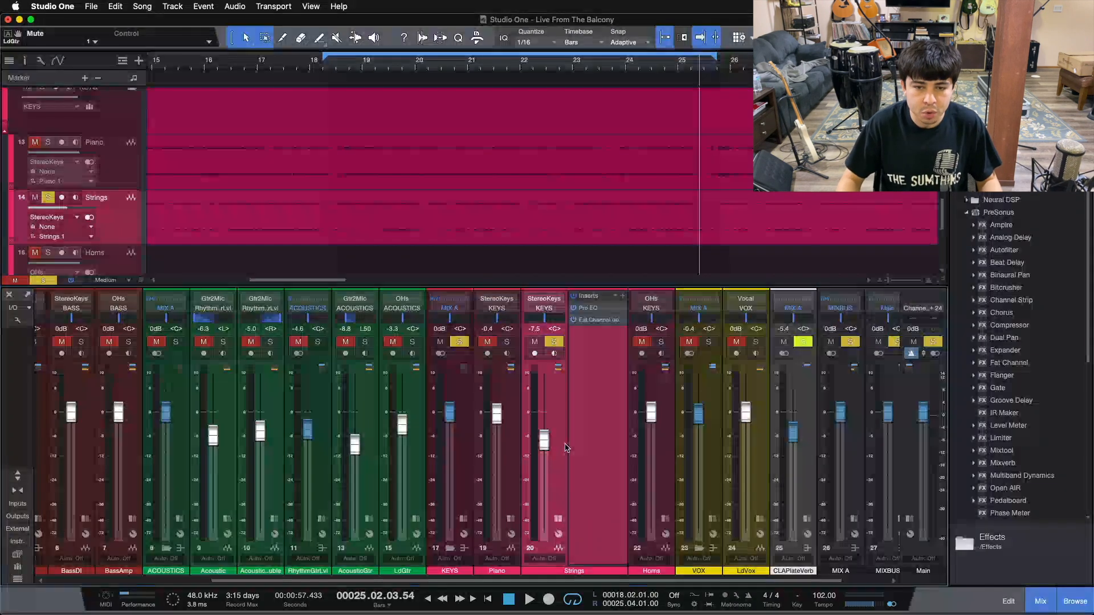
Listen to the soloed Strings from the loop start with all inserts bypassed and with them re-enabled
key("KP_1")
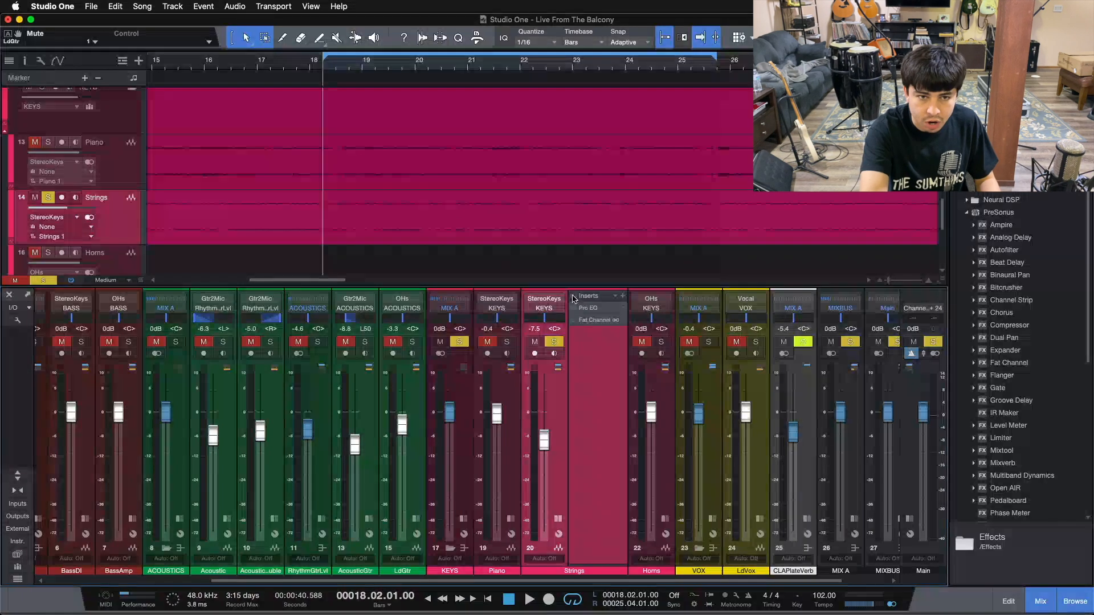
key("space")
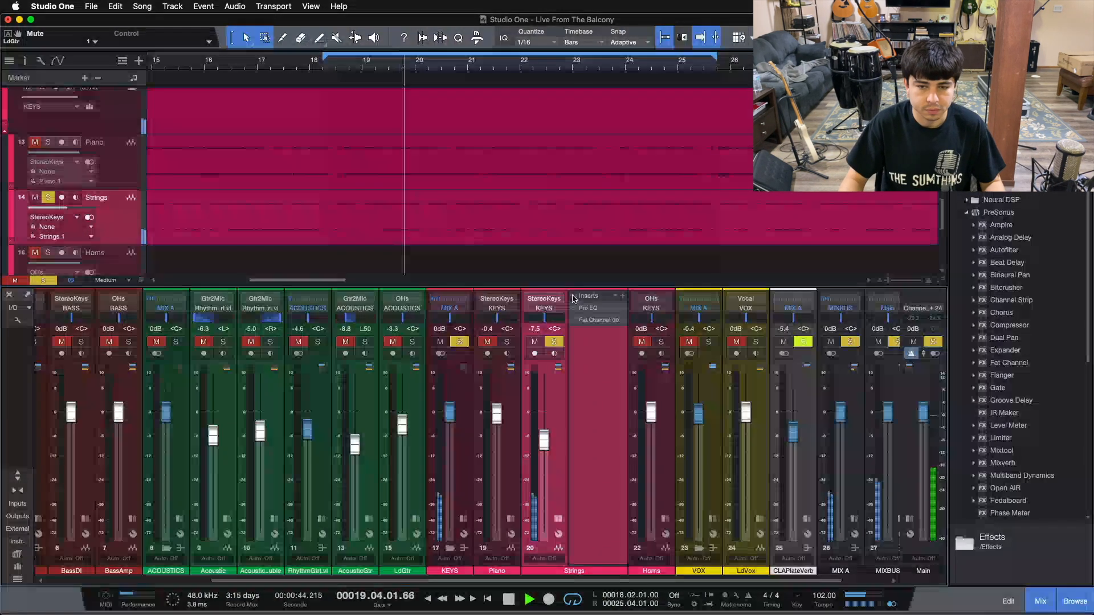
left_click(573, 299)
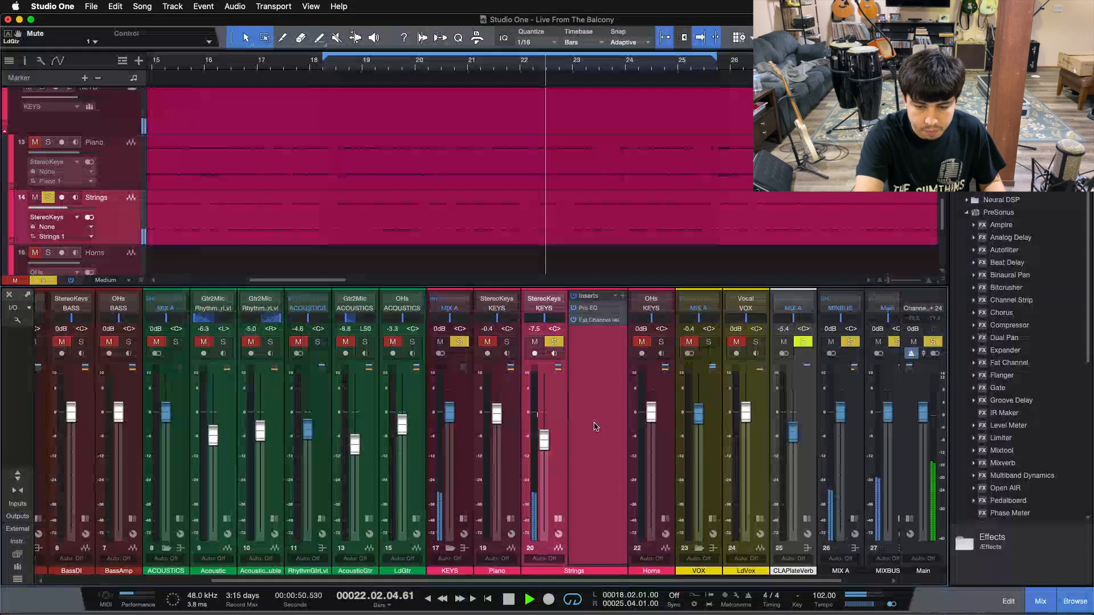
key("space")
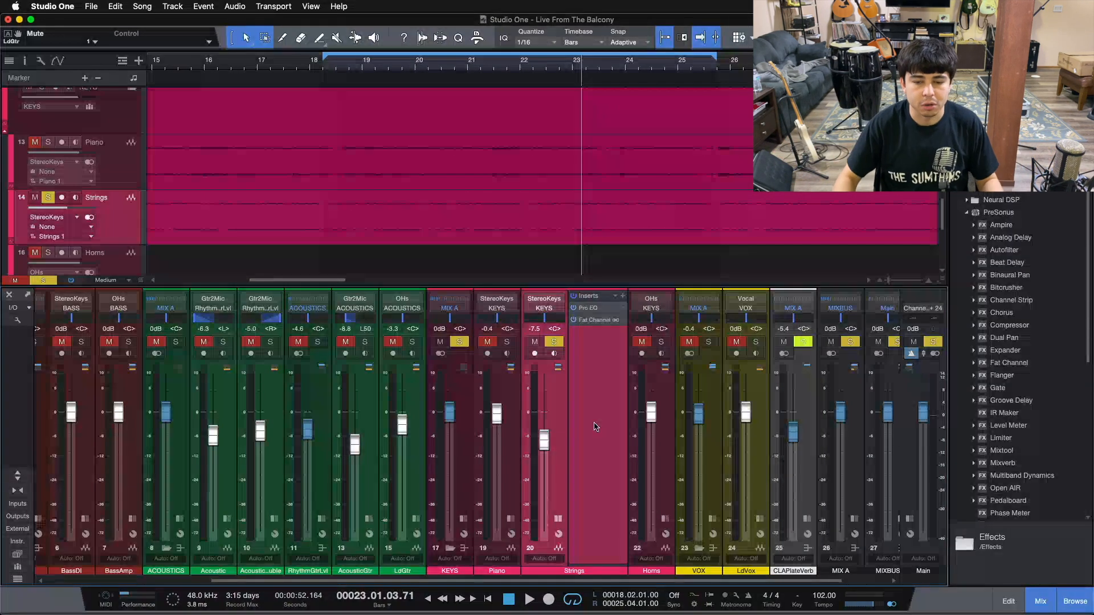
Open the Strings channel's Pro EQ and deactivate its HMF and LC bands
left_click(584, 308)
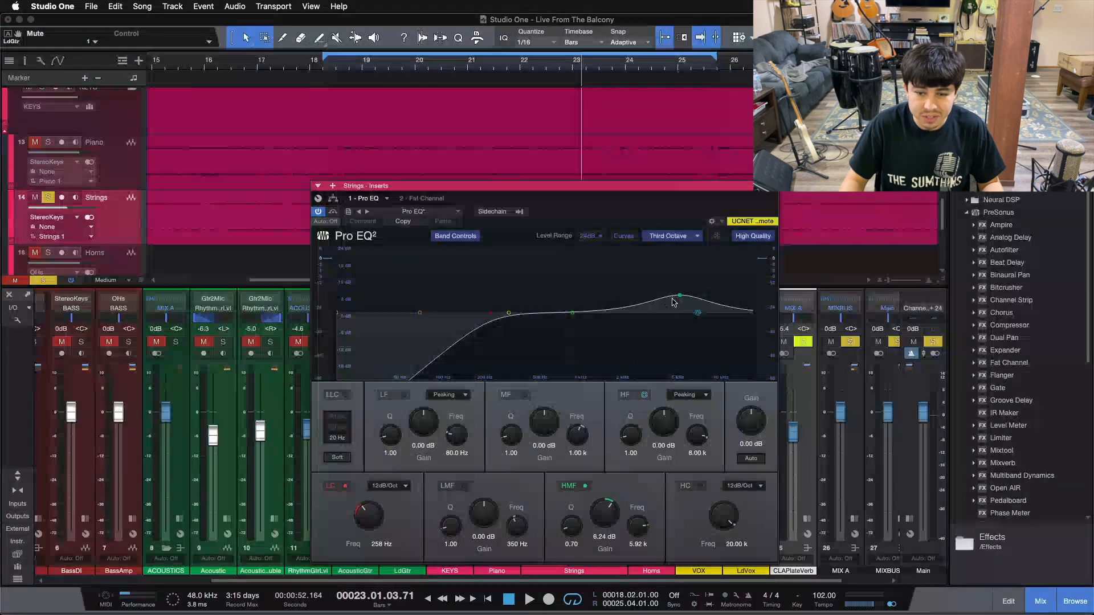
left_click(572, 488)
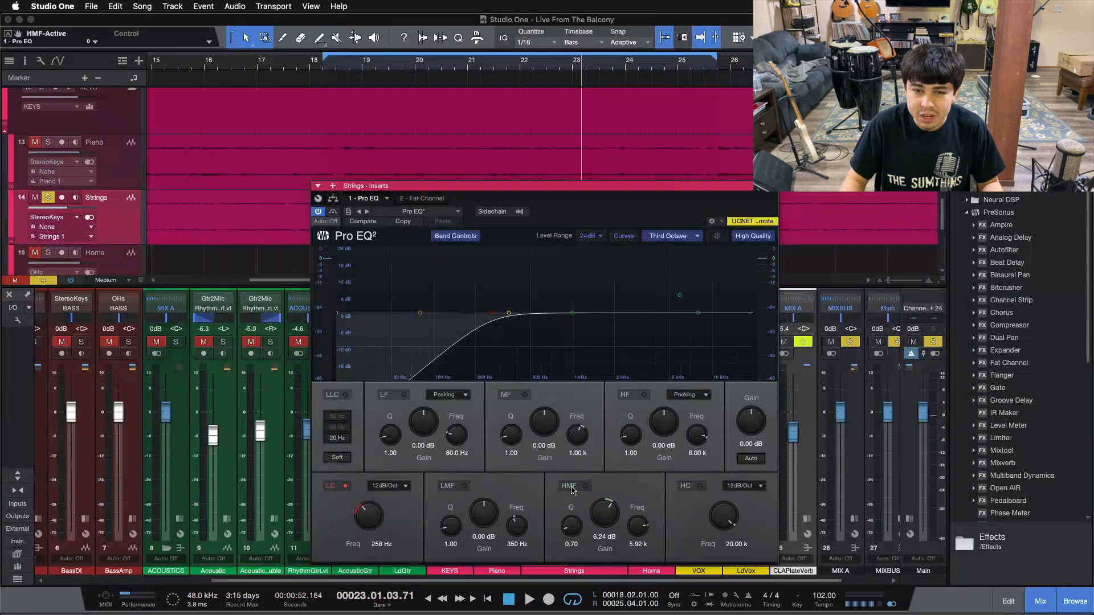
left_click(331, 488)
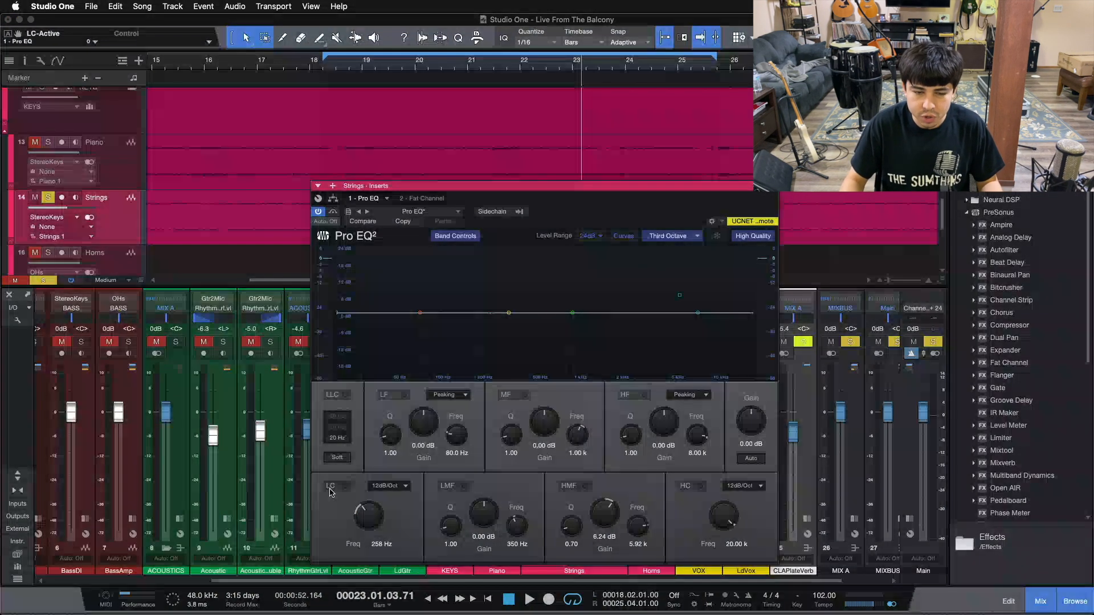
Play the Strings from the loop start, comparing the EQ with its LC filter off and on, and leave the filter on
key("space")
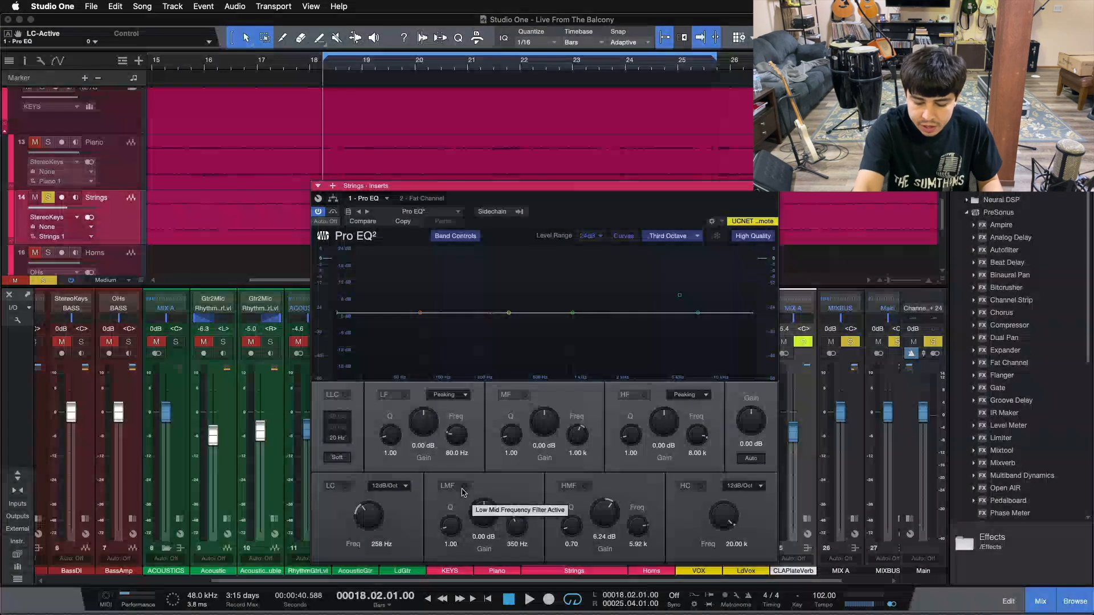
key("space")
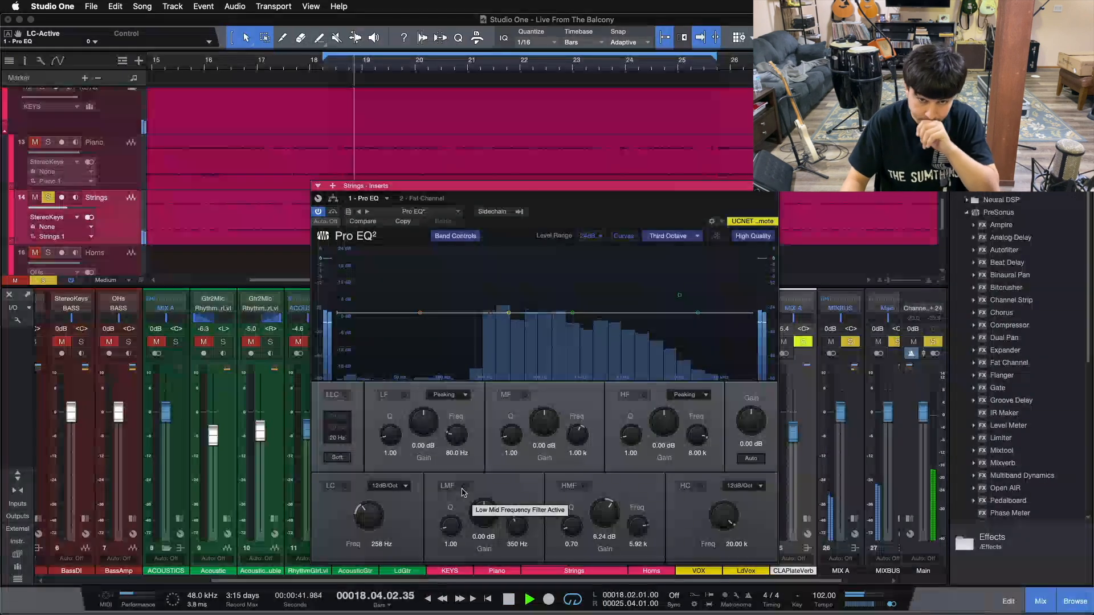
left_click(338, 486)
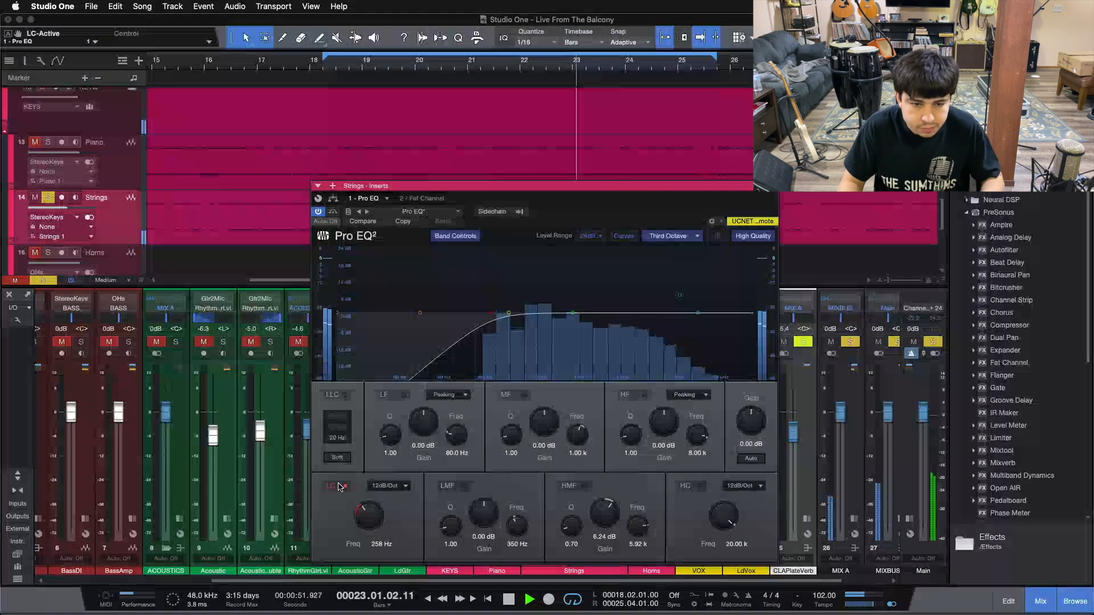
left_click(338, 486)
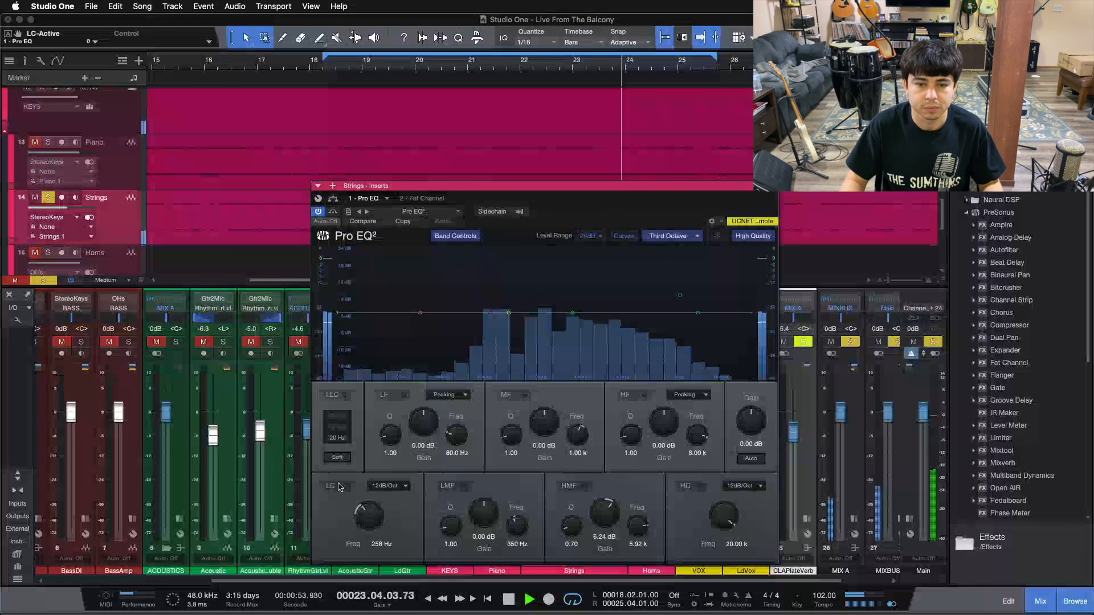
left_click(338, 487)
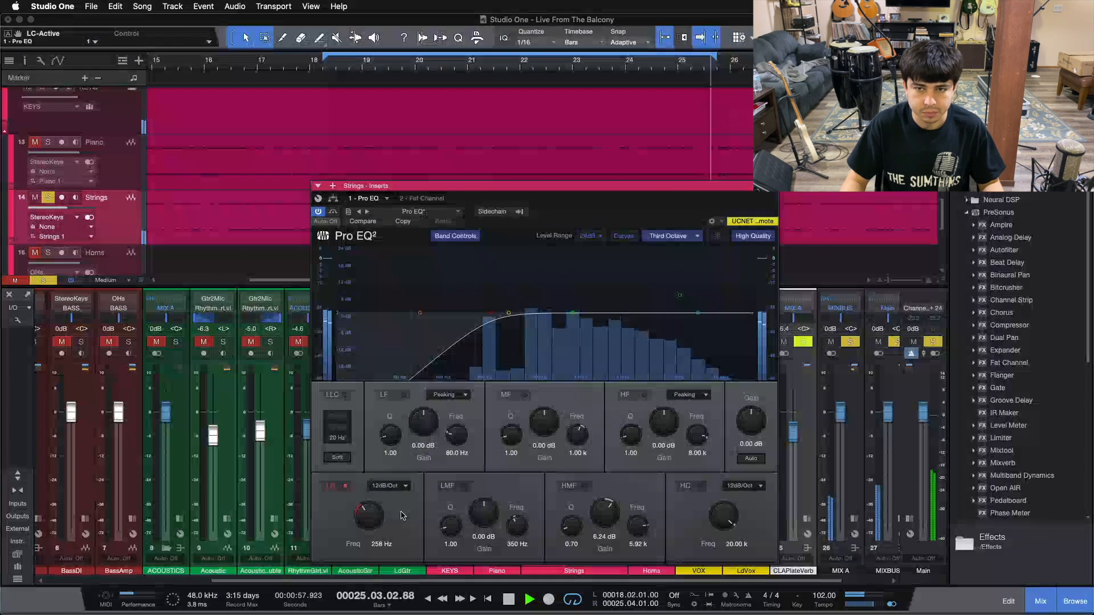
left_click(344, 486)
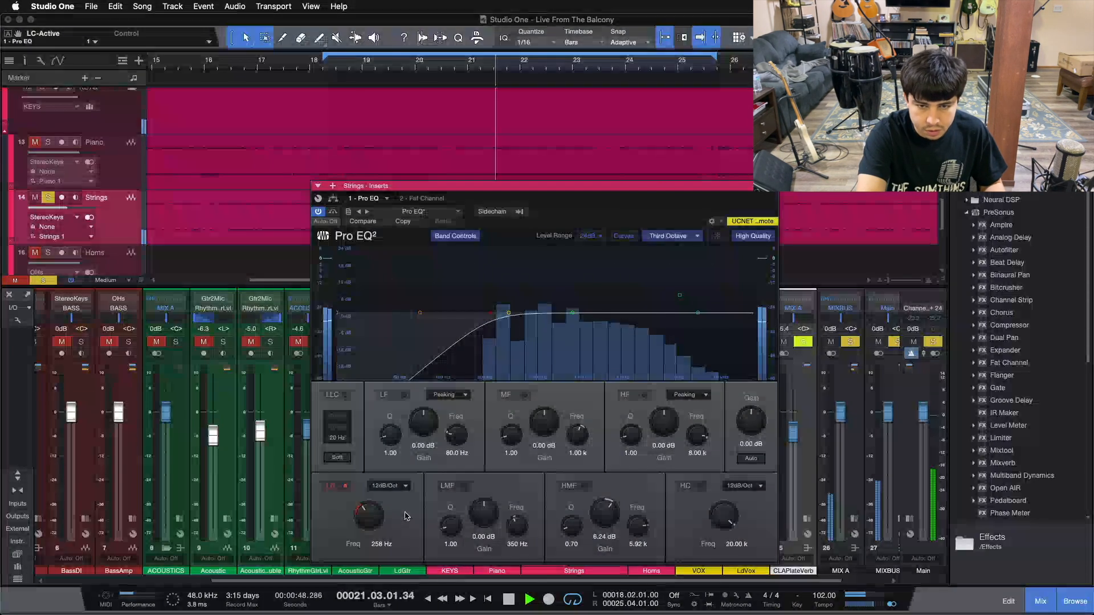
key("space")
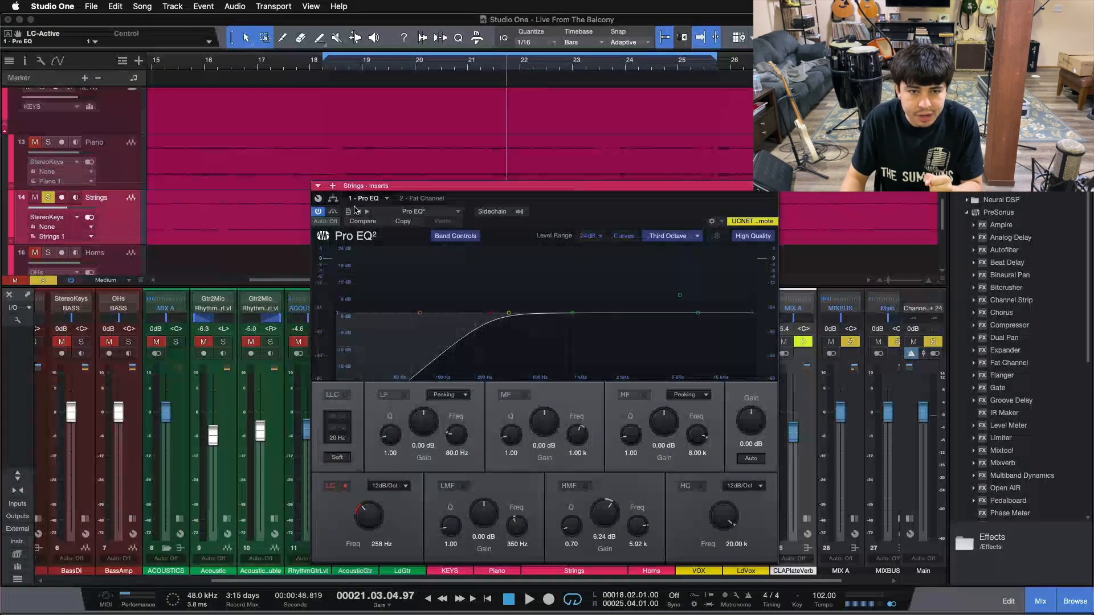
Open the Strings channel's Fat Channel compressor and move its window down over the mixer, keeping the compressor on
left_click(418, 200)
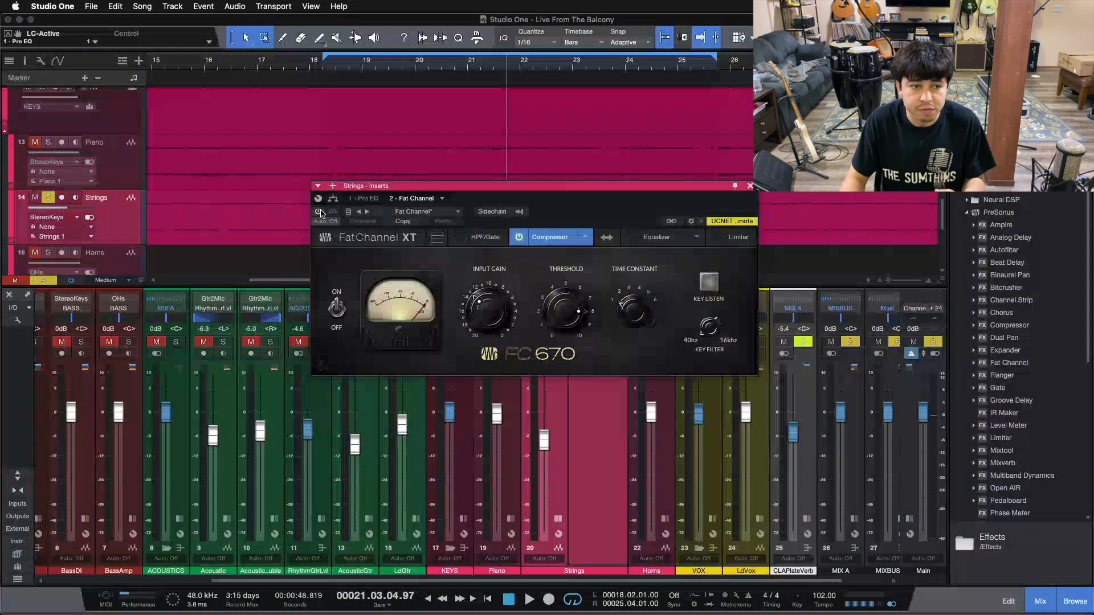
left_click_drag(565, 224, 519, 370)
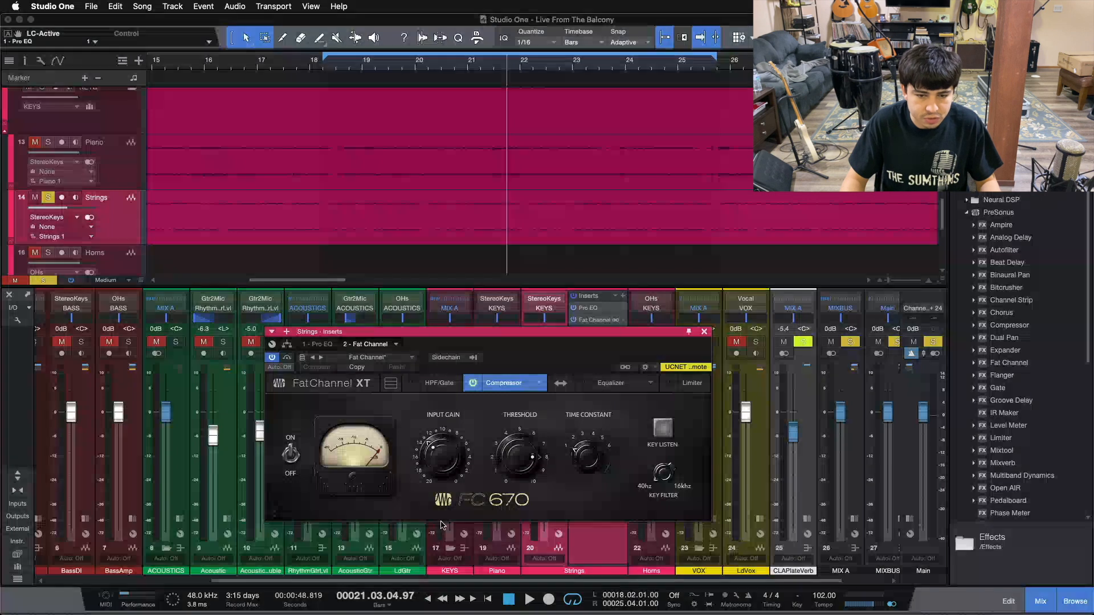
left_click_drag(541, 367, 591, 389)
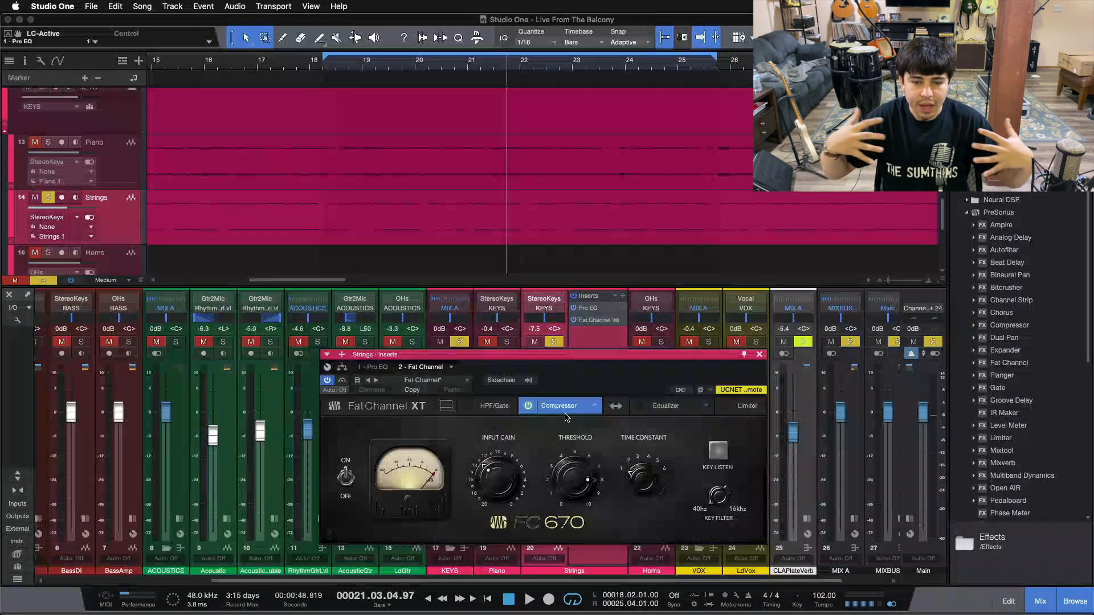
left_click(528, 405)
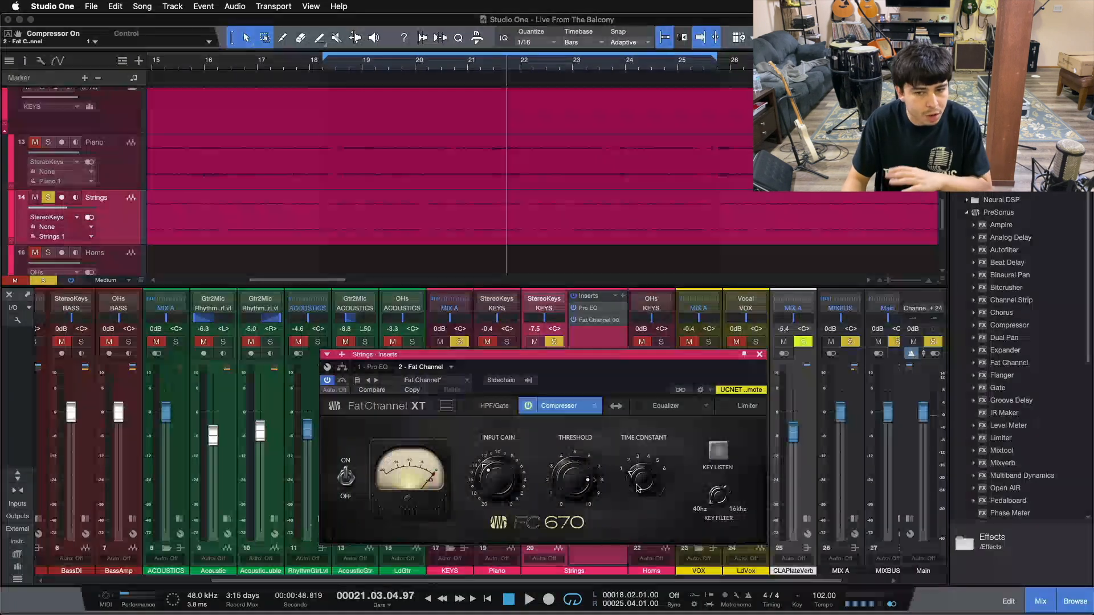
Play the Strings from the loop start and compare the sound with the FC670 compressor switched off and on
key("space")
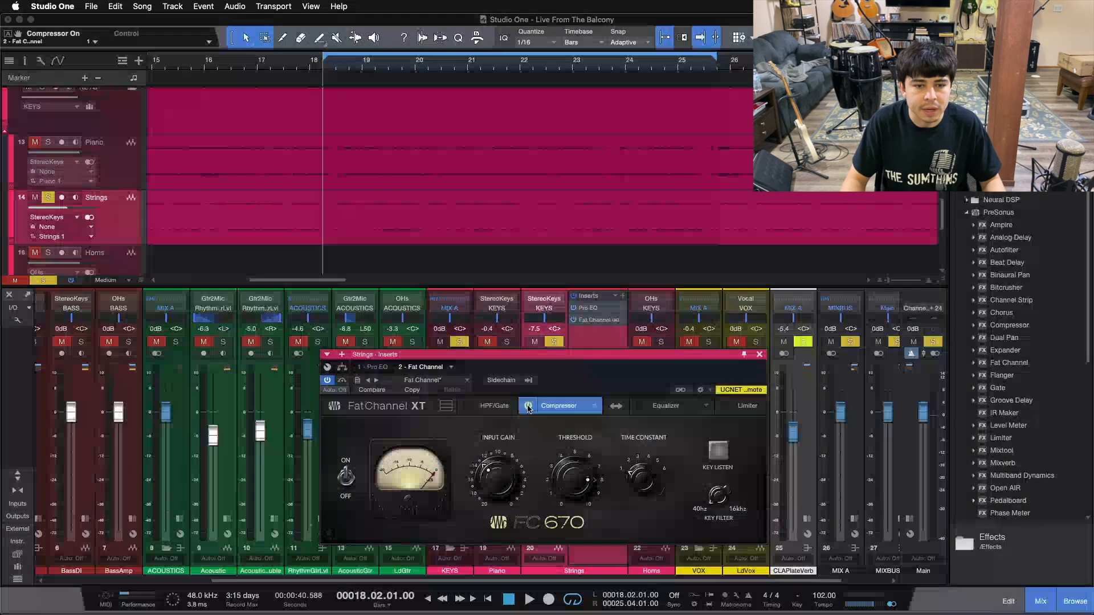
left_click(347, 476)
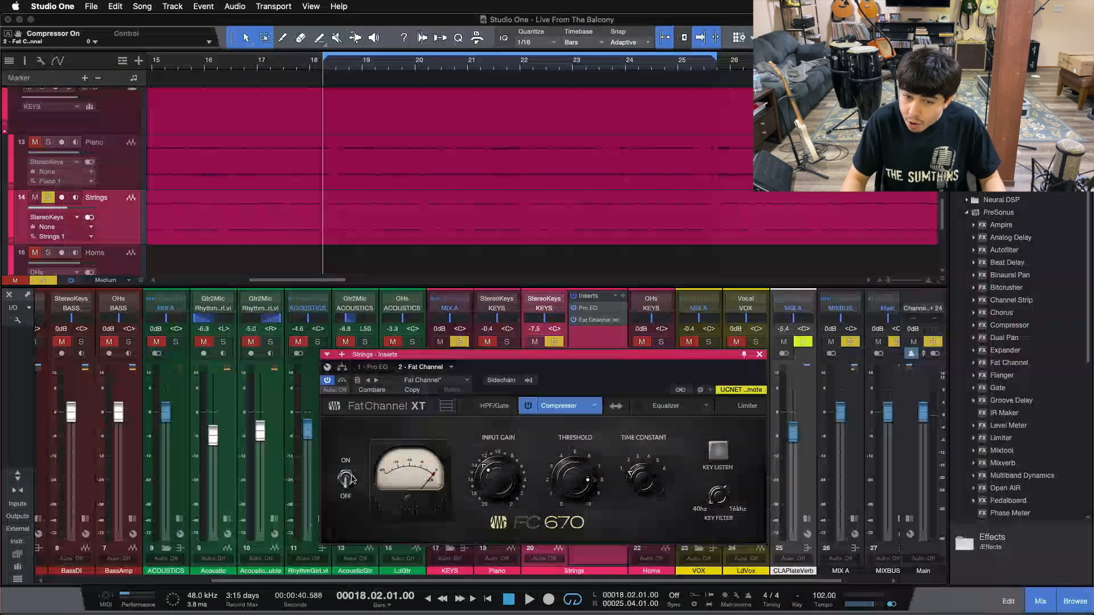
key("space")
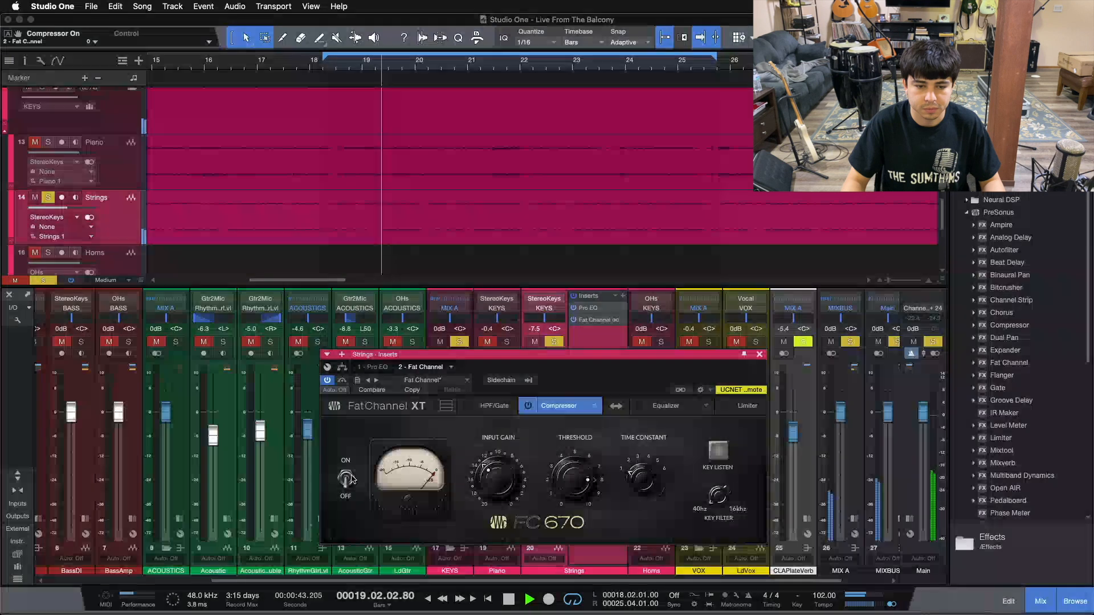
left_click(349, 477)
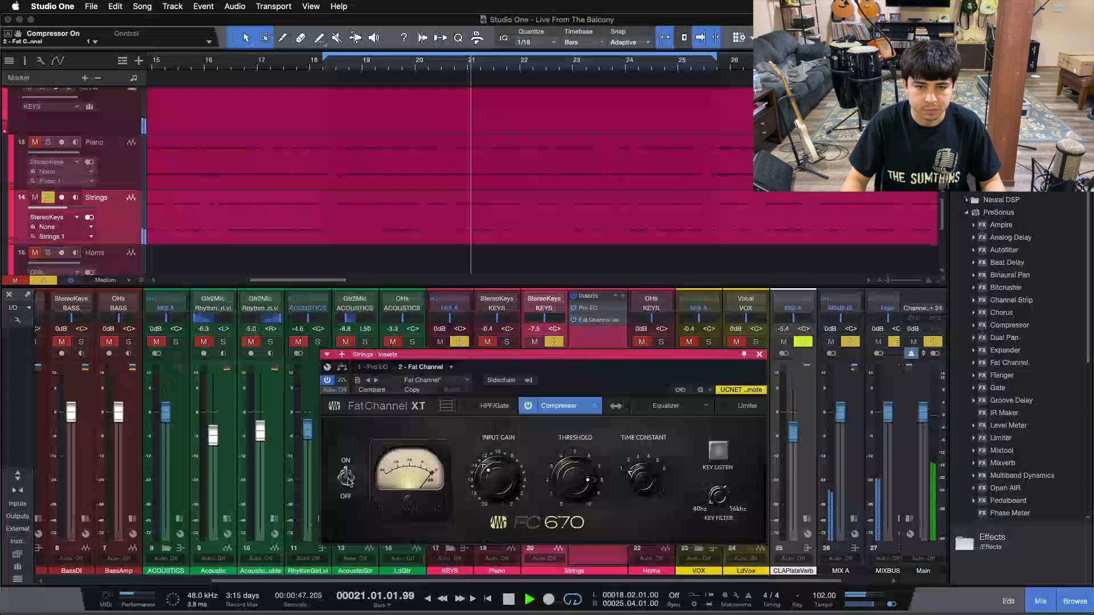
Keep comparing the looping Strings with the FC670 compressor off and on, leave it on, and stop playback
left_click(348, 479)
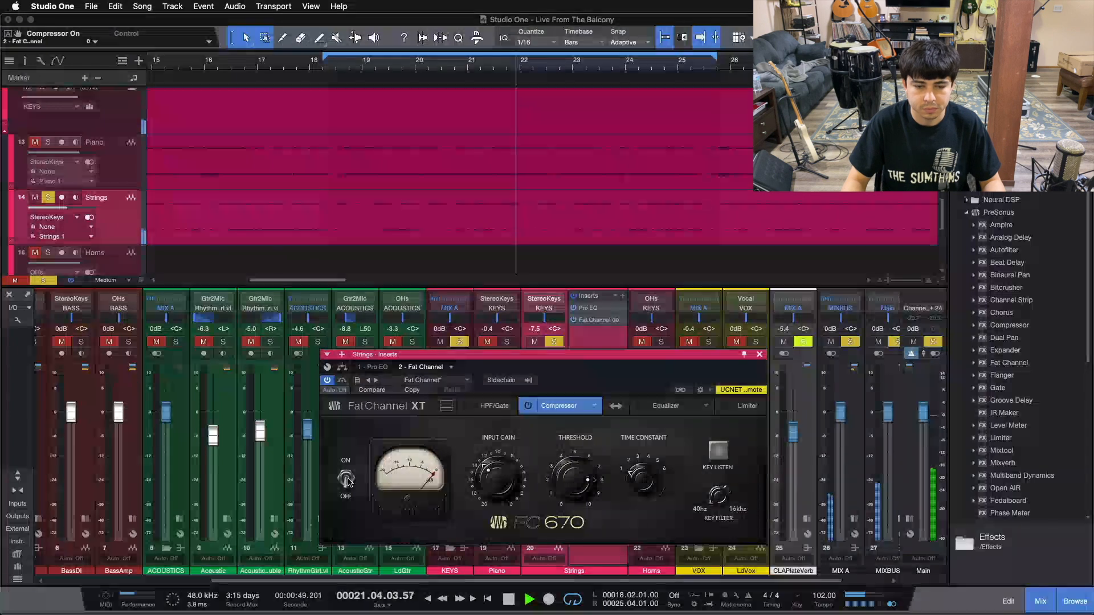
left_click(348, 479)
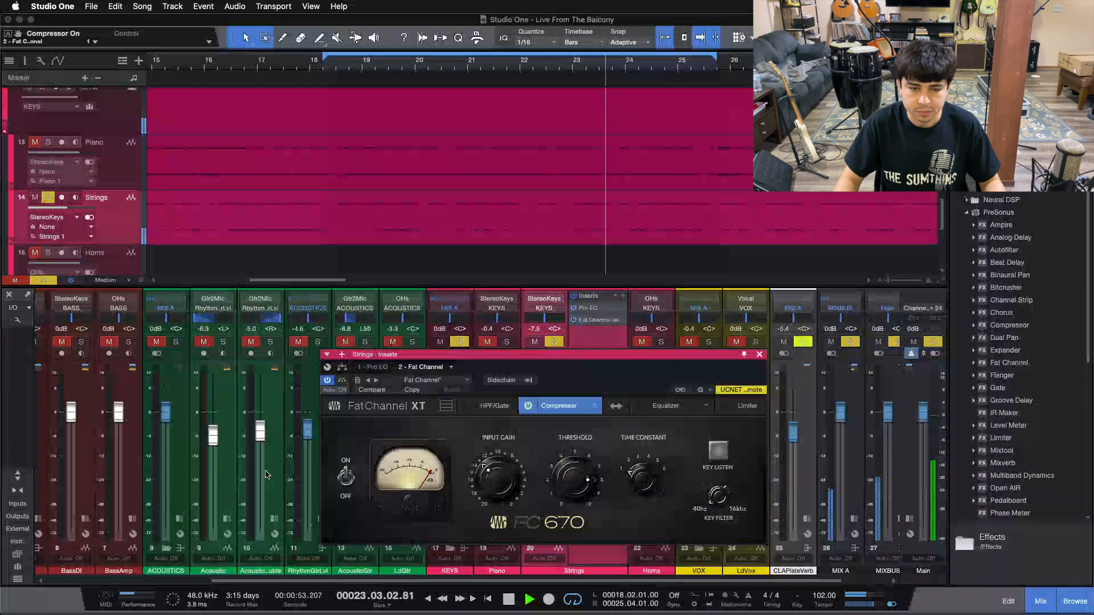
left_click(346, 478)
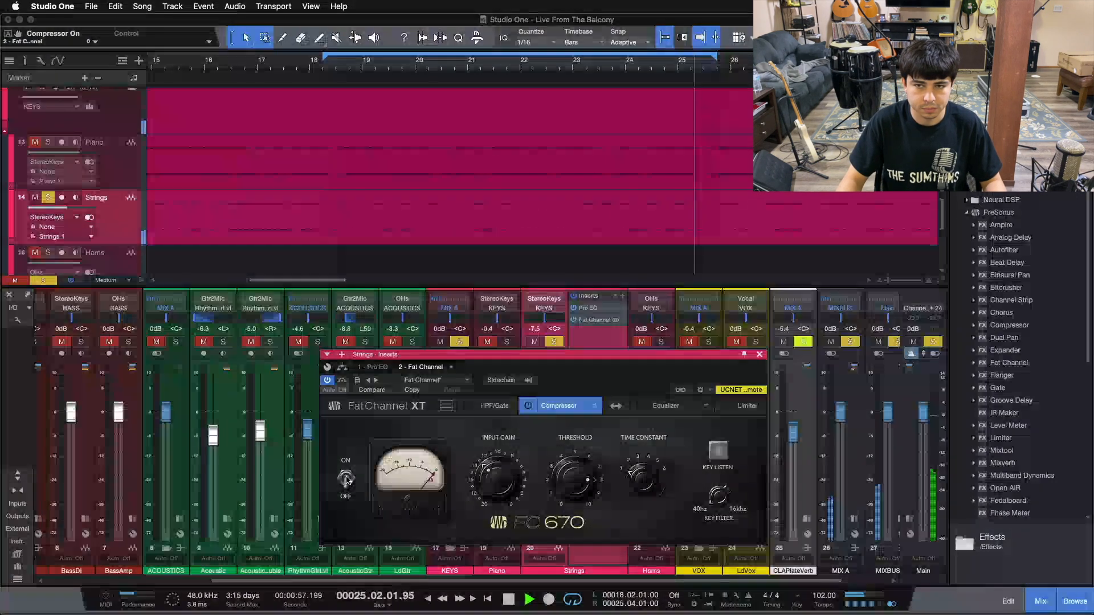
left_click(346, 478)
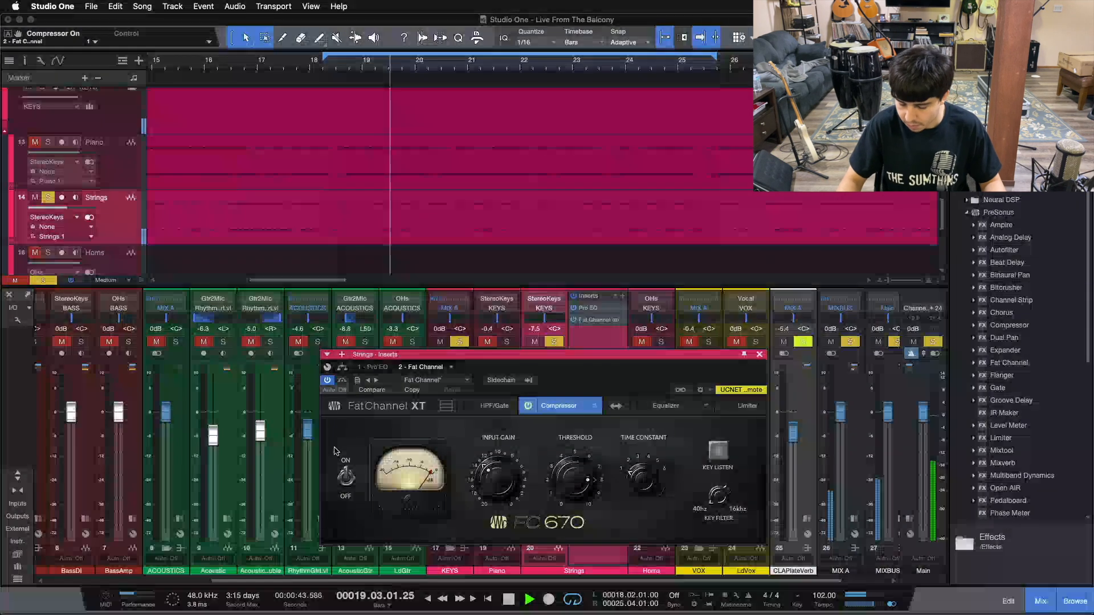
left_click(346, 477)
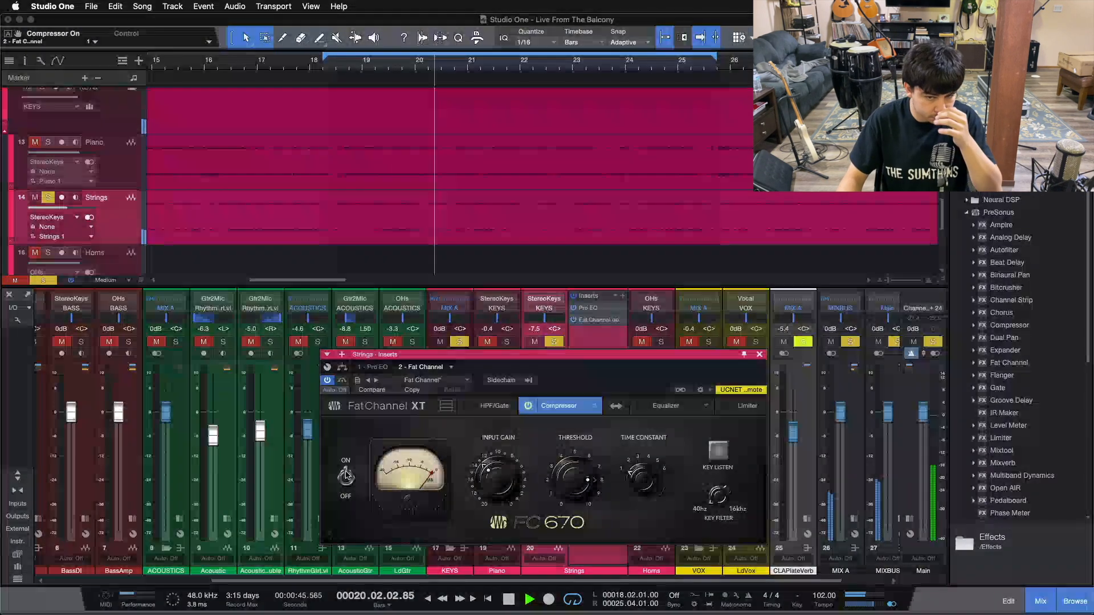
left_click(346, 478)
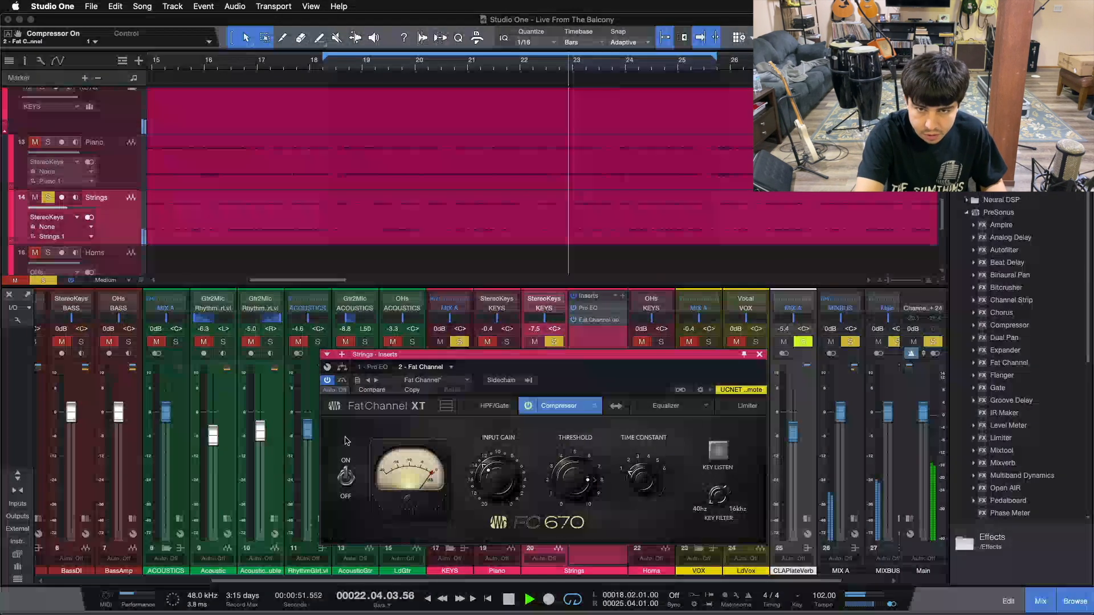
key("space")
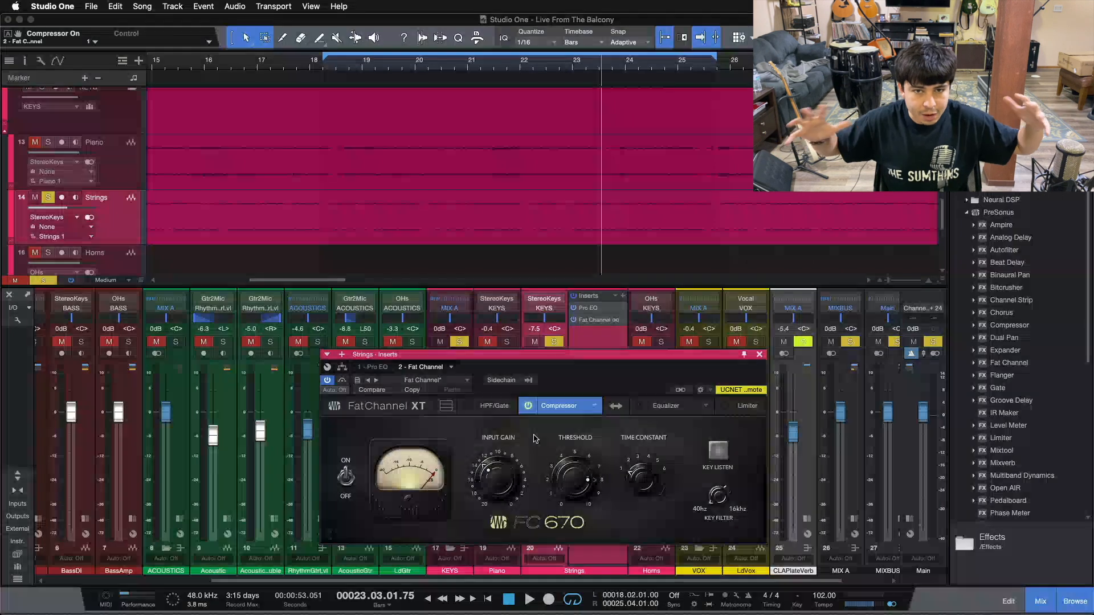
Replay the Strings from the loop start with the FC670 compressor initially off, alternate it on and off, and stop with it on
left_click(342, 478)
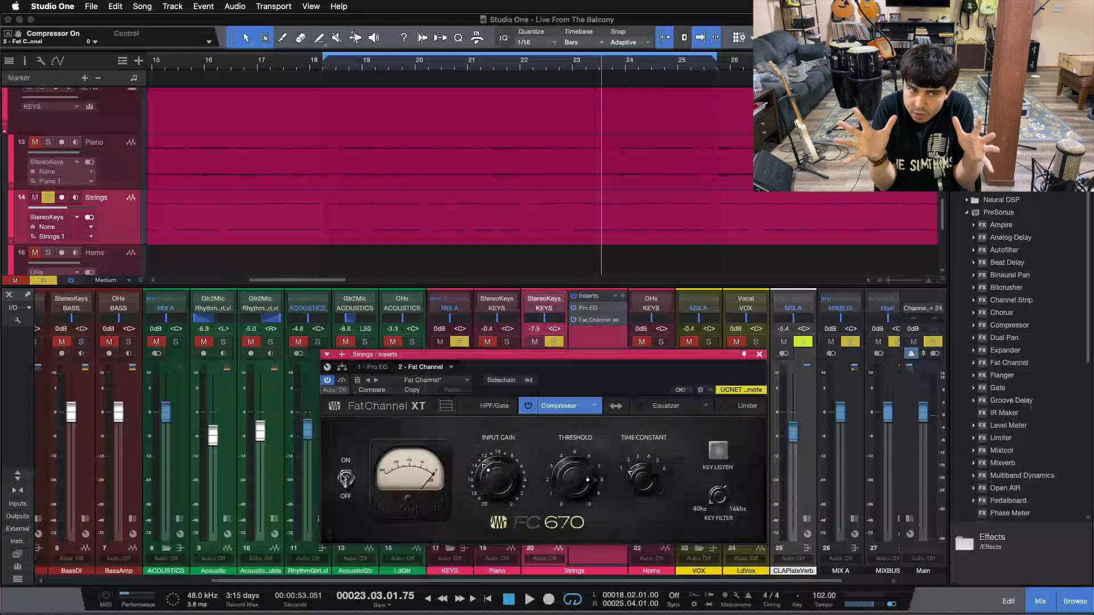
key("KP_1")
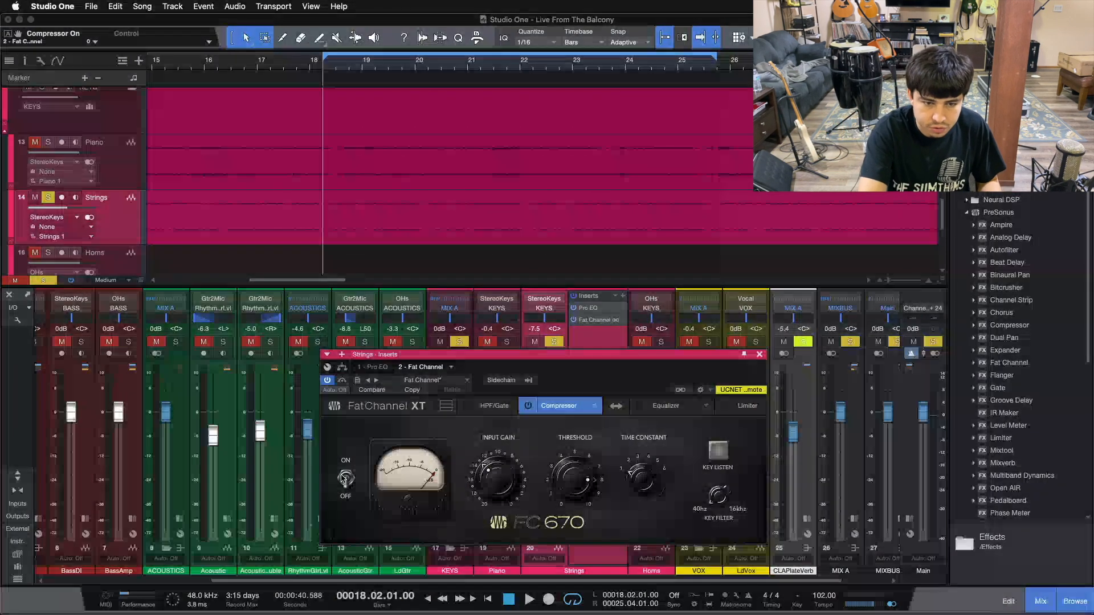
key("space")
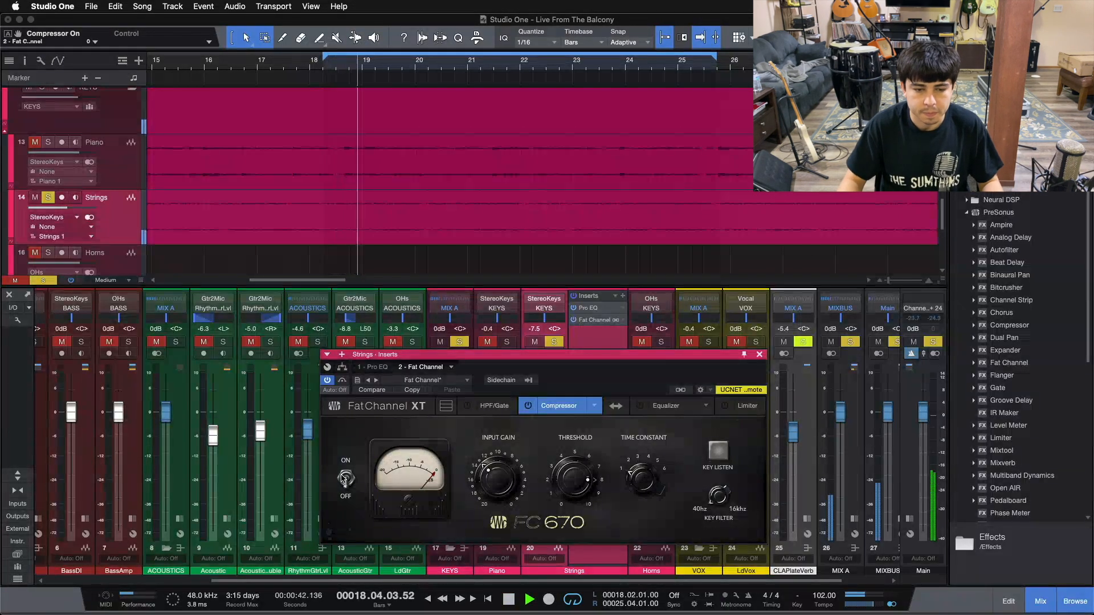
left_click(344, 477)
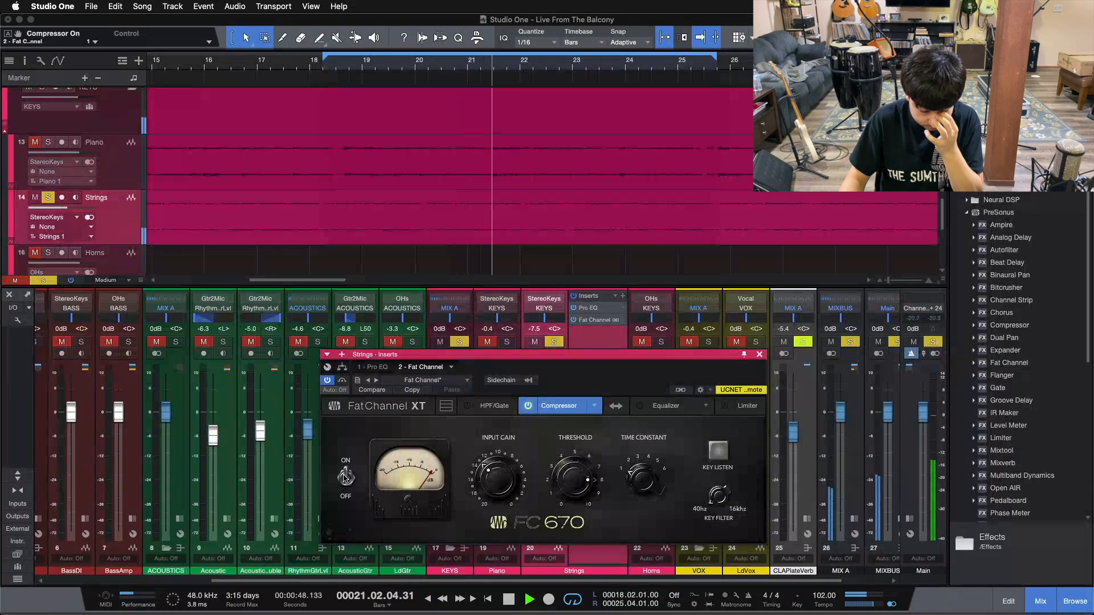
left_click(344, 477)
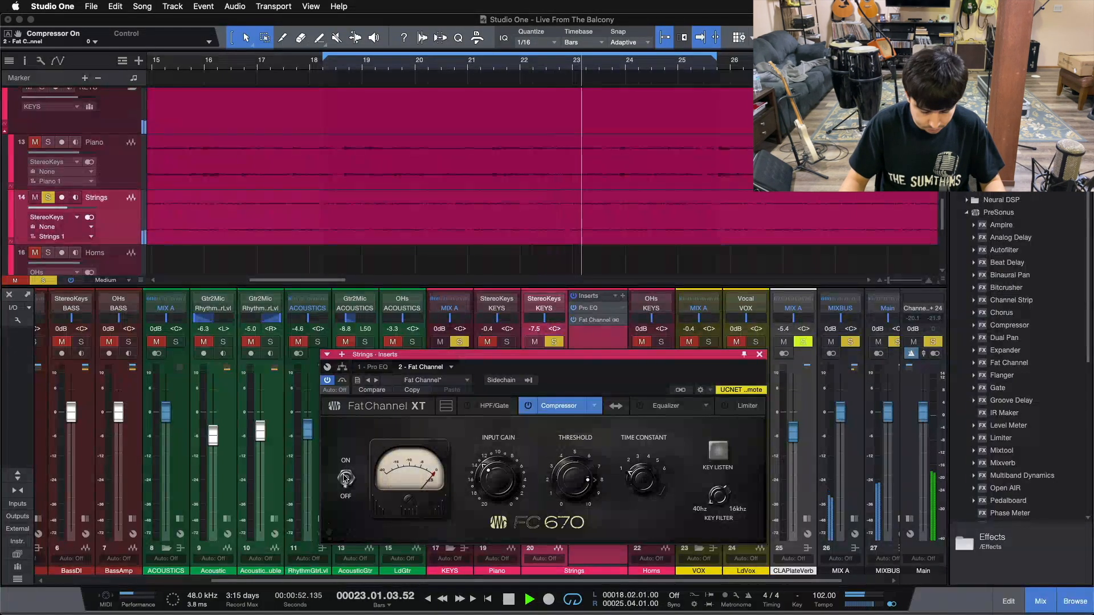
left_click(344, 478)
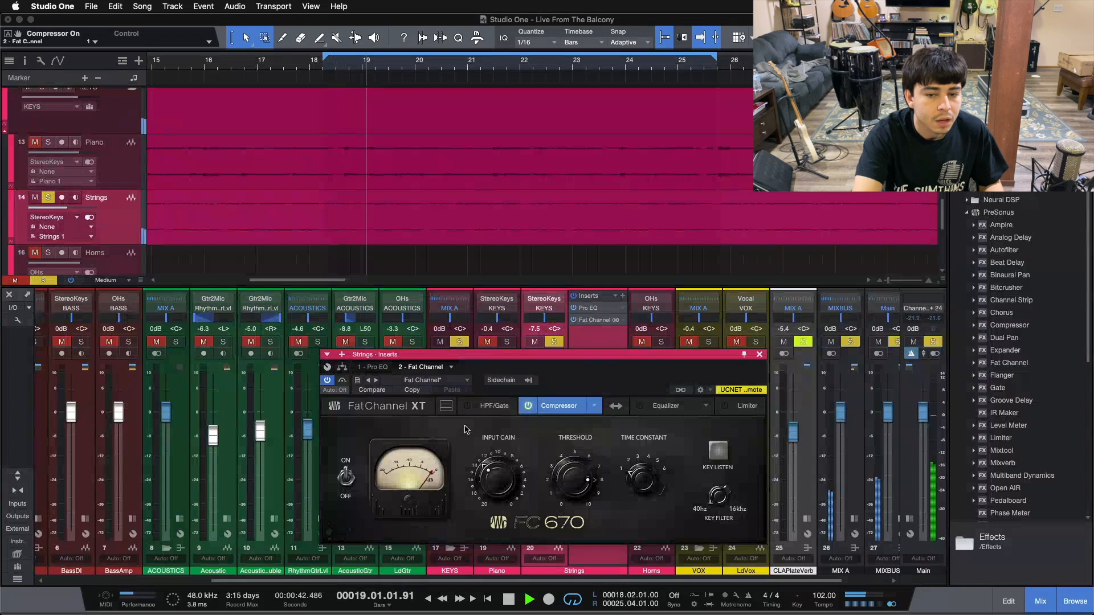
key("space")
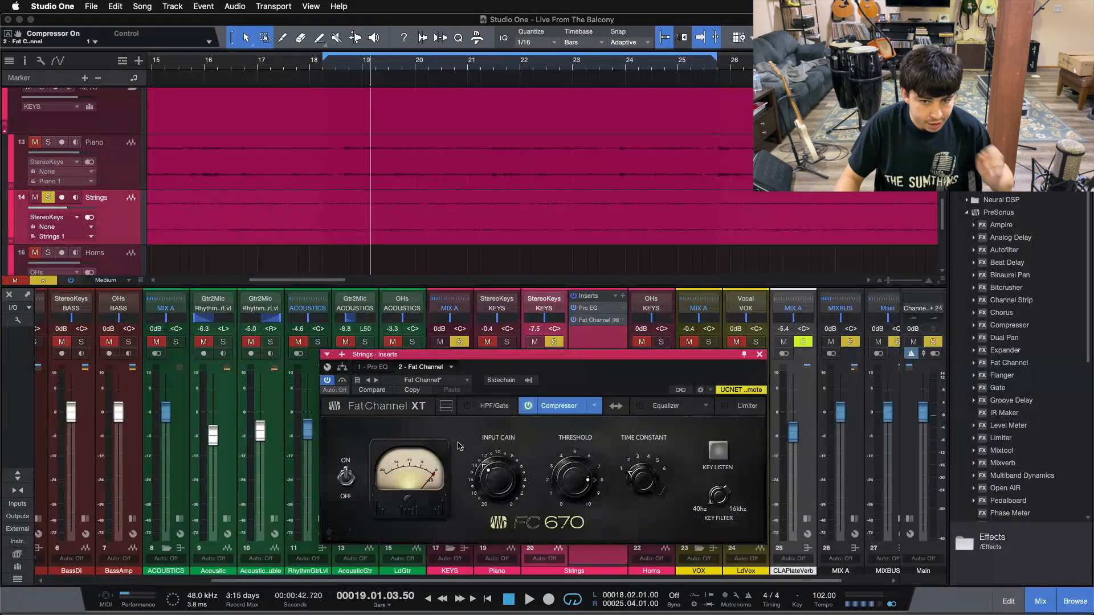
Switch the Strings insert window to the Pro EQ and move it up so all band controls are visible
left_click(376, 369)
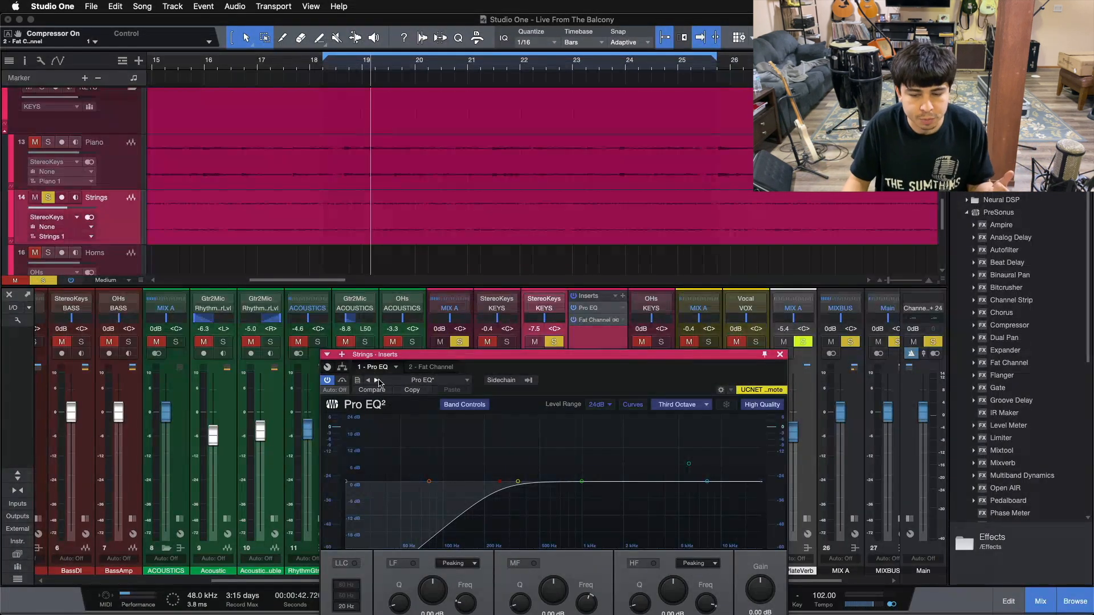
left_click_drag(591, 379, 556, 249)
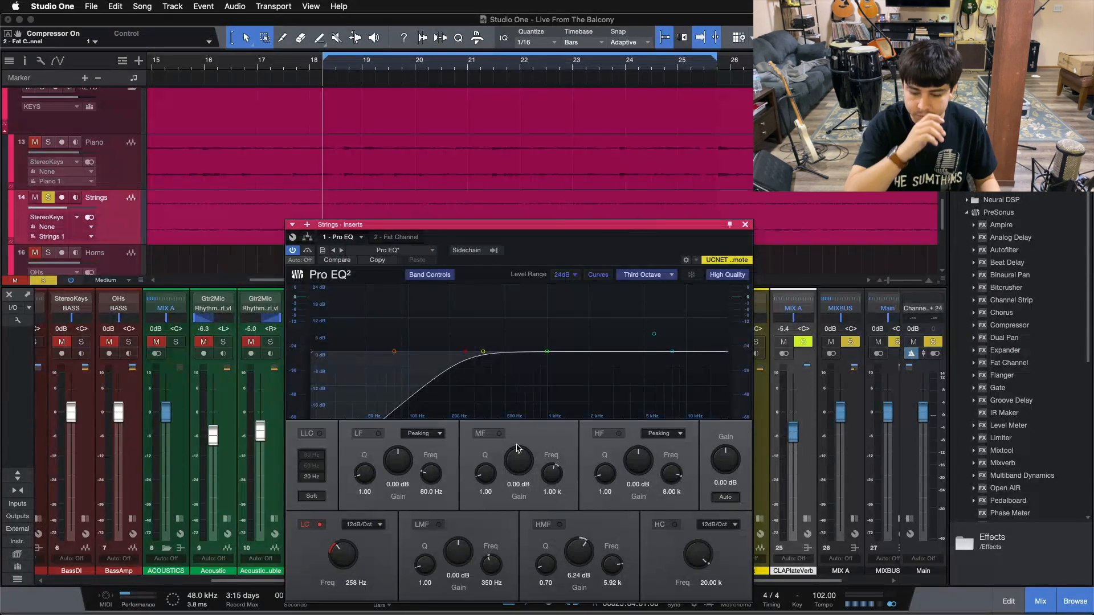
Play the Strings from the loop start, comparing the EQ's HMF band on and off, leave the band active and close the EQ
key("space")
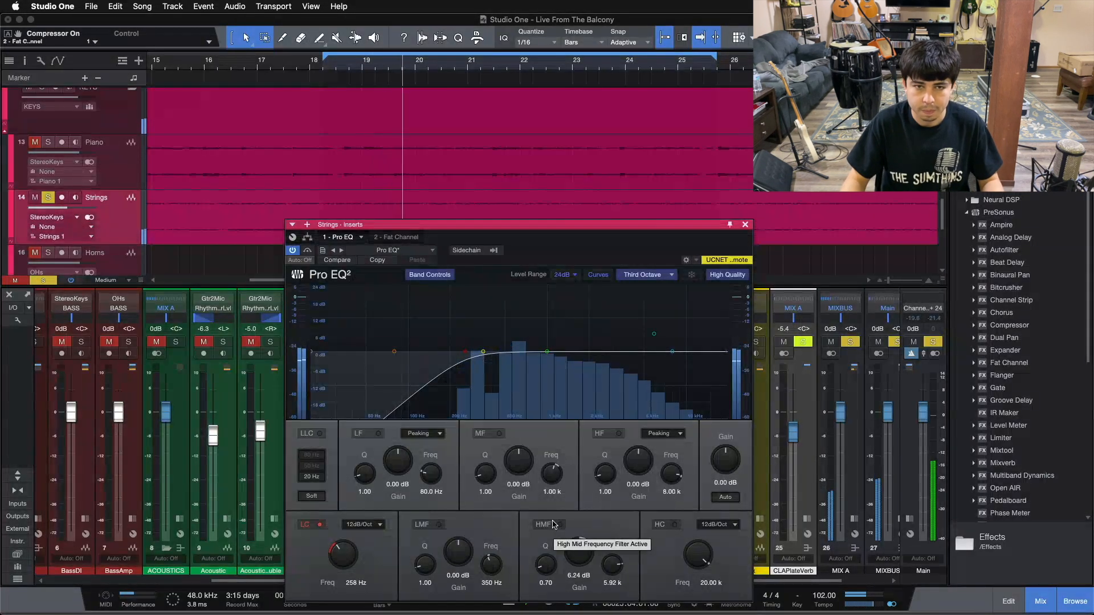
left_click(553, 524)
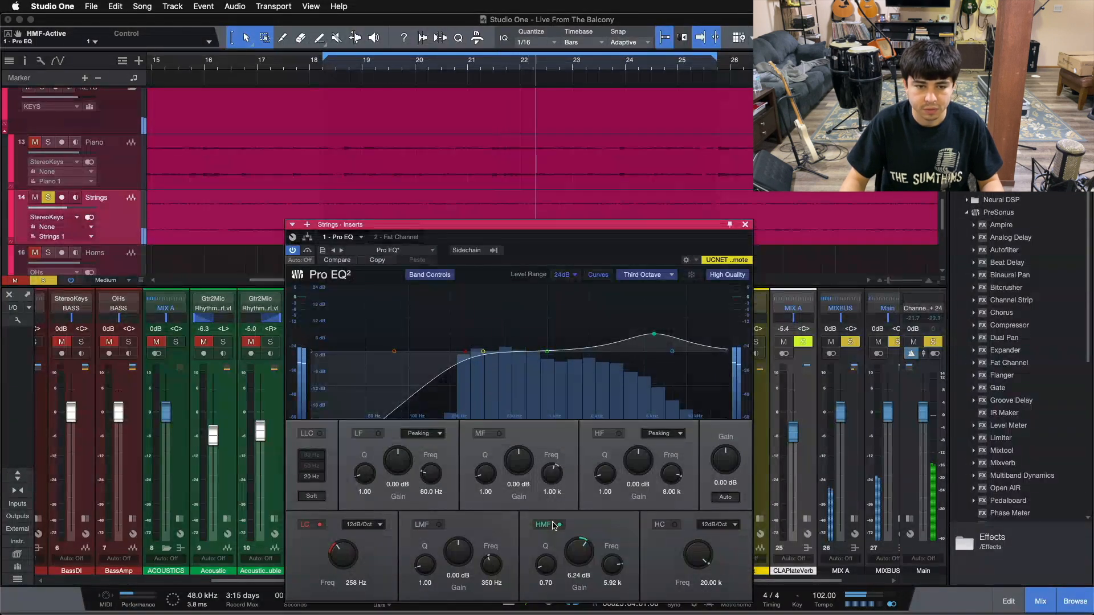
left_click(552, 524)
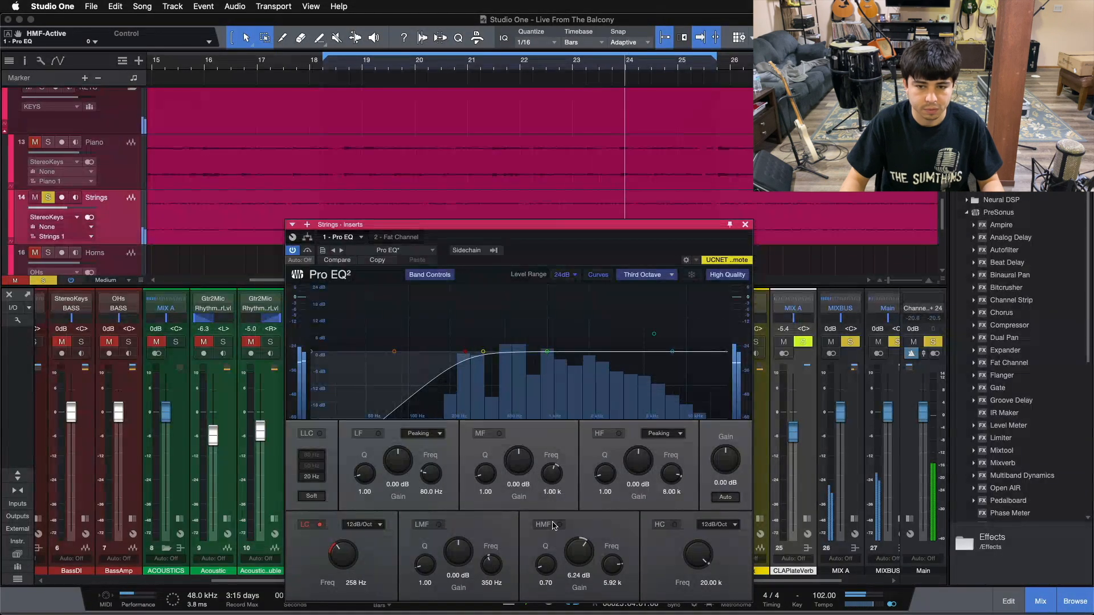
left_click(552, 524)
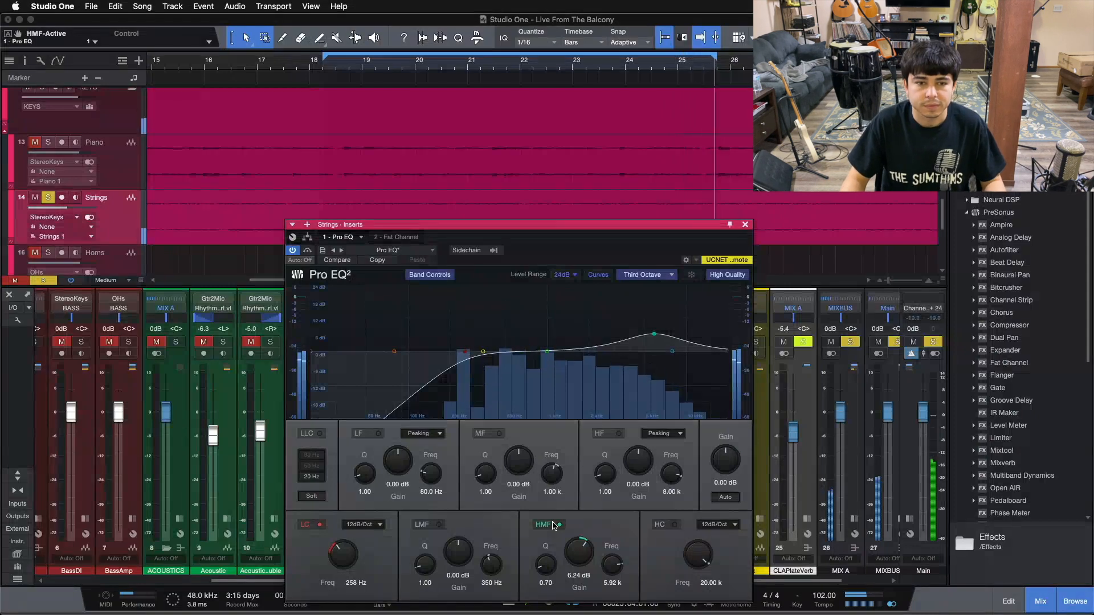
left_click(552, 524)
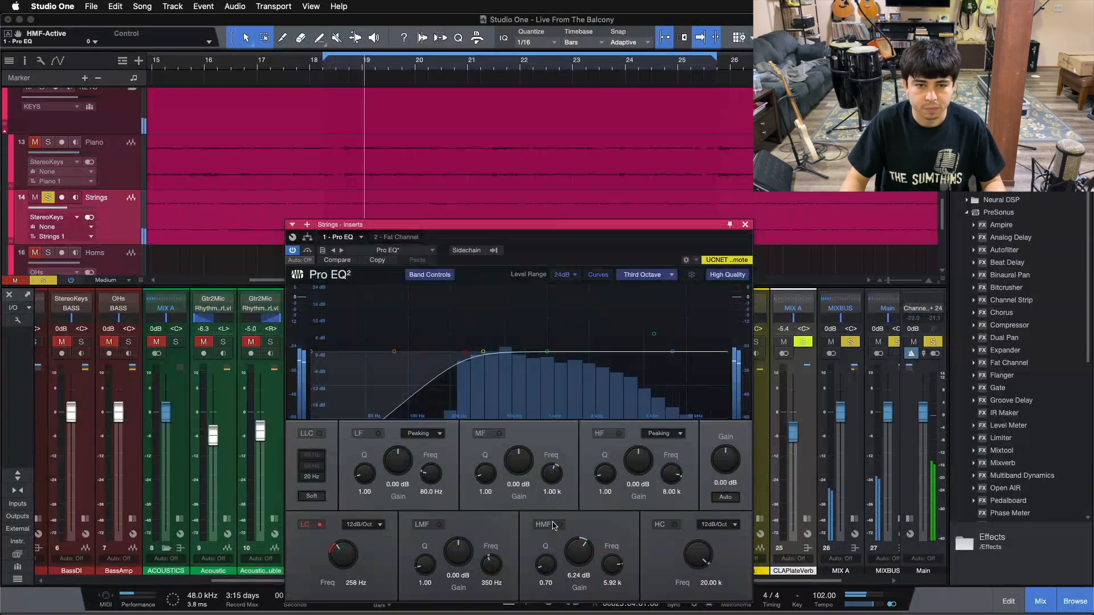
left_click(553, 524)
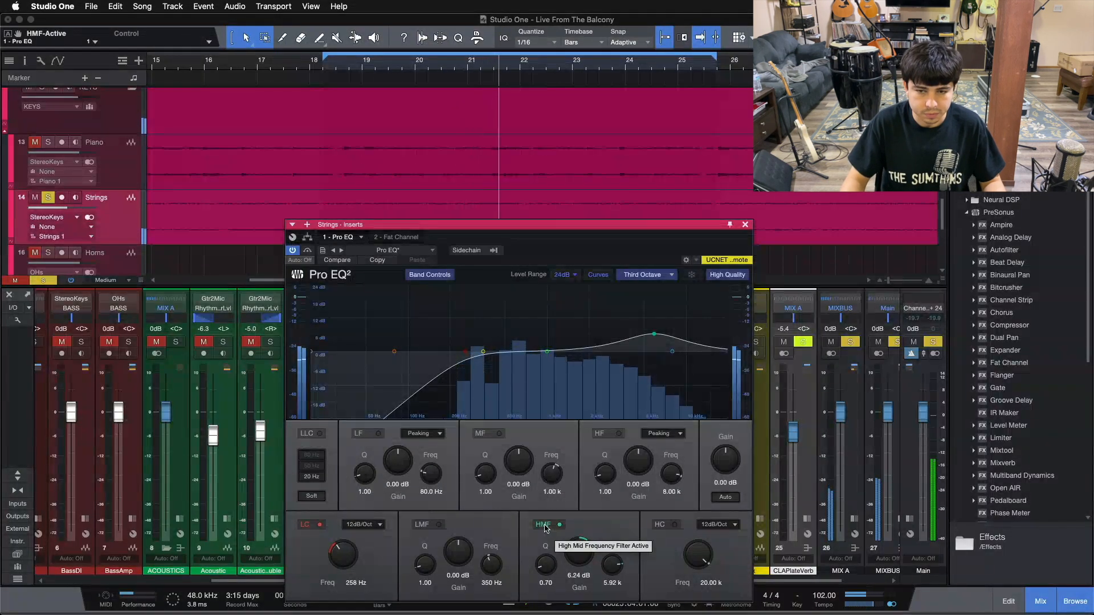
left_click(546, 527)
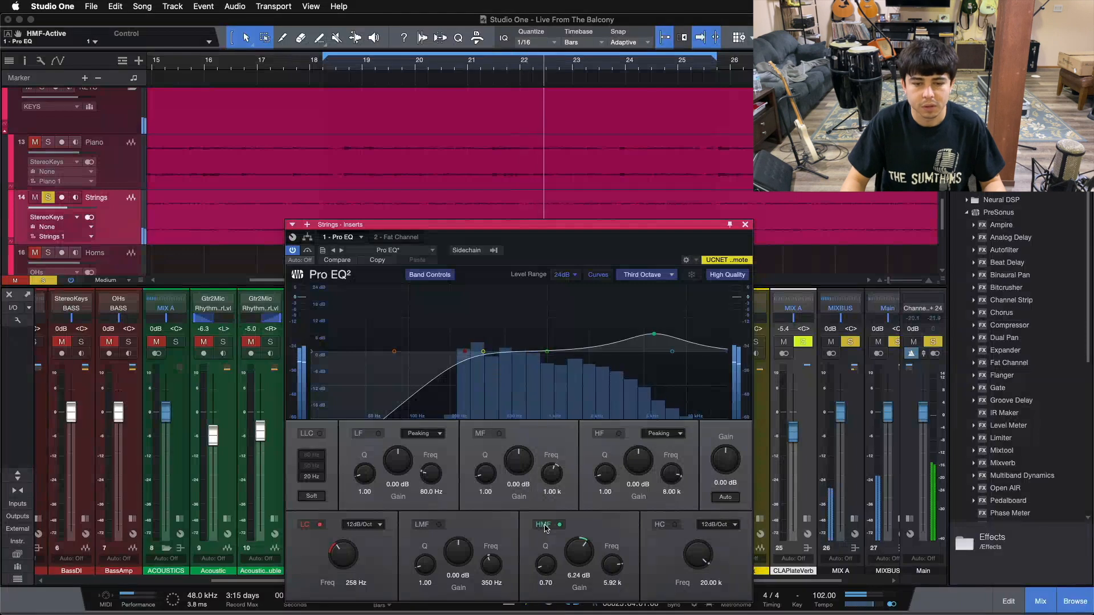
left_click(546, 527)
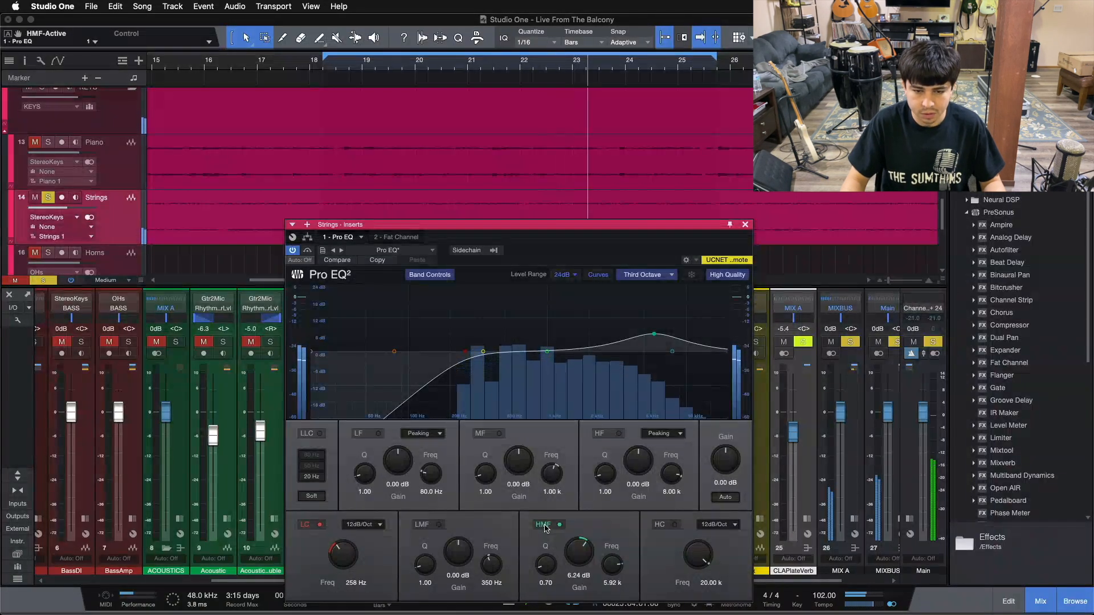
left_click(545, 527)
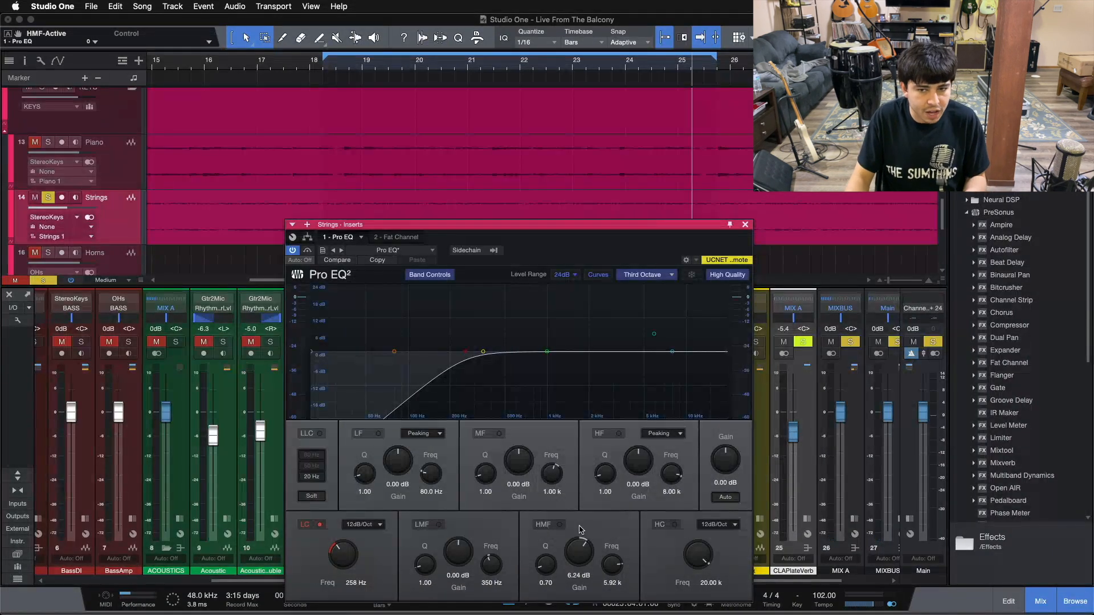
left_click(549, 532)
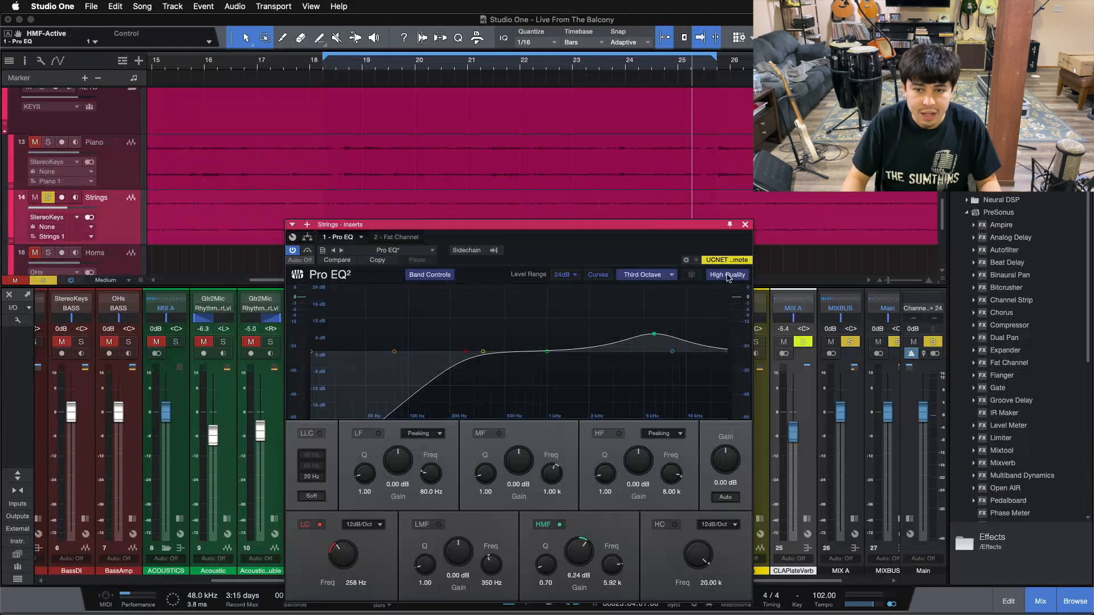
left_click(745, 225)
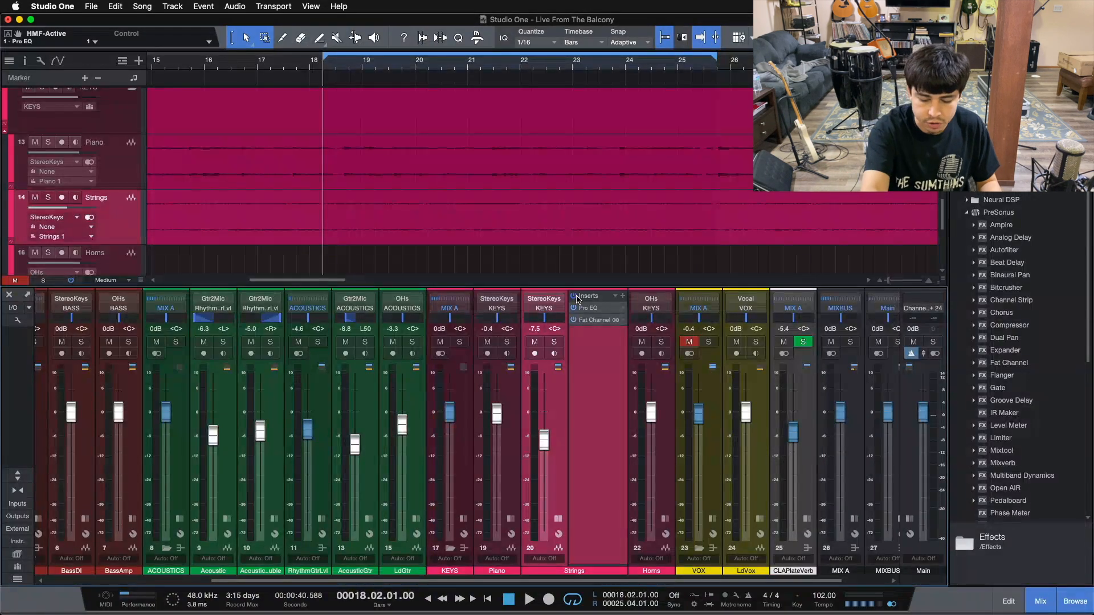
Play the full mix from the loop start and compare it with all of the Strings channel's inserts off and on
key("space")
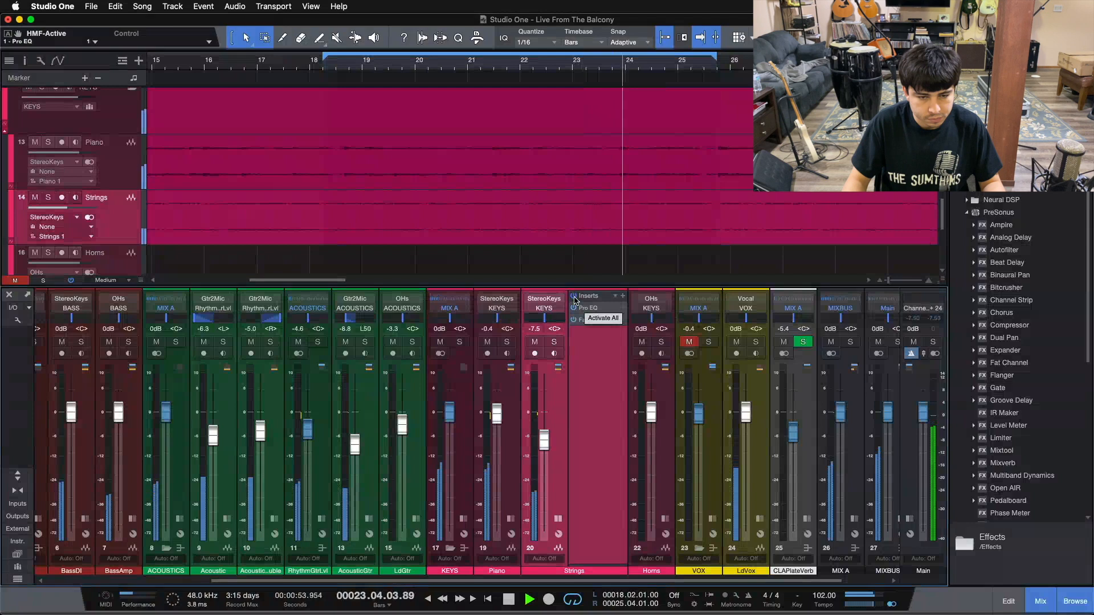
left_click(574, 297)
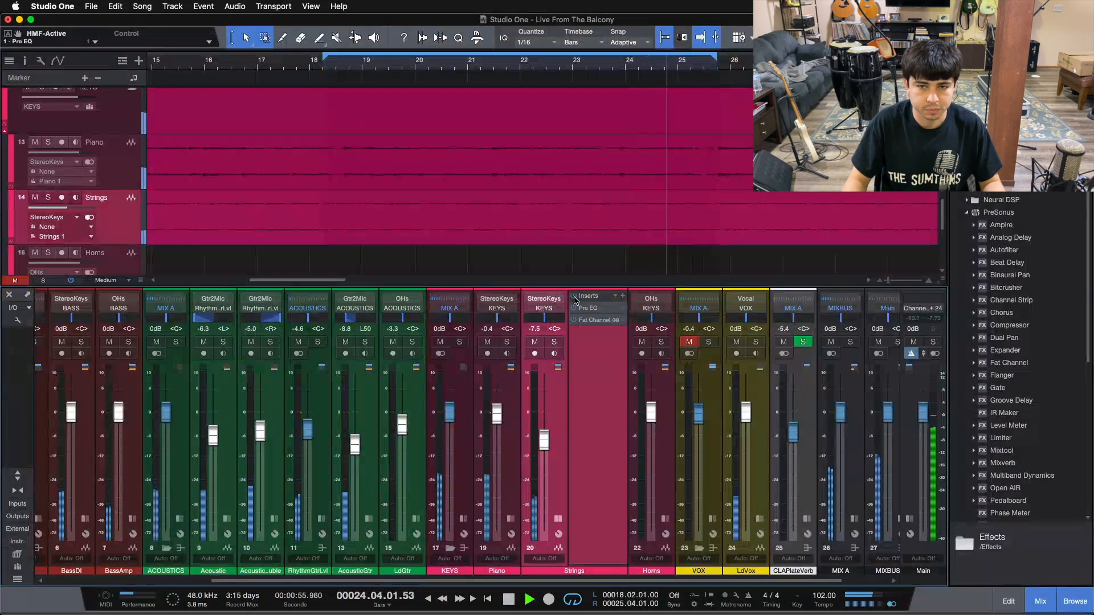
left_click(574, 297)
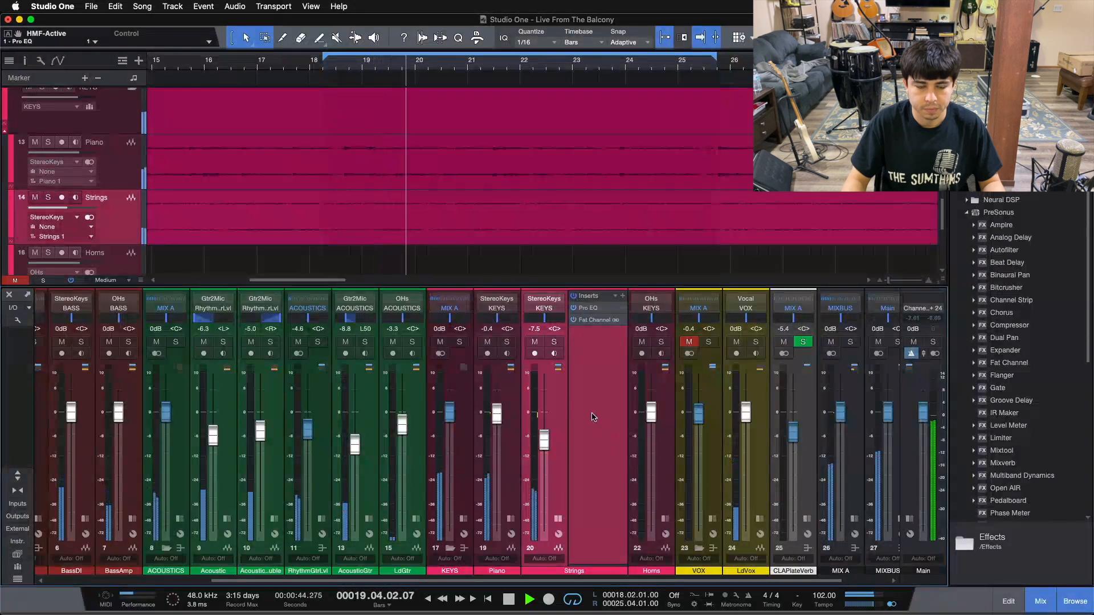
Solo the Strings channel, compare it with all inserts off and on, and stop playback with the inserts active
left_click(554, 341)
left_click(574, 296)
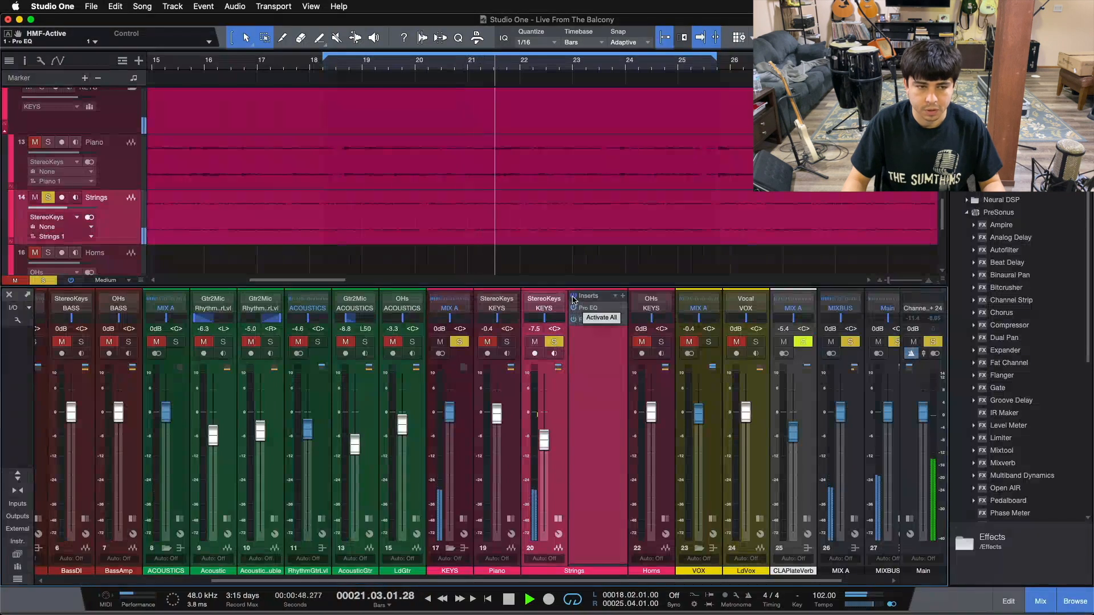
left_click(574, 296)
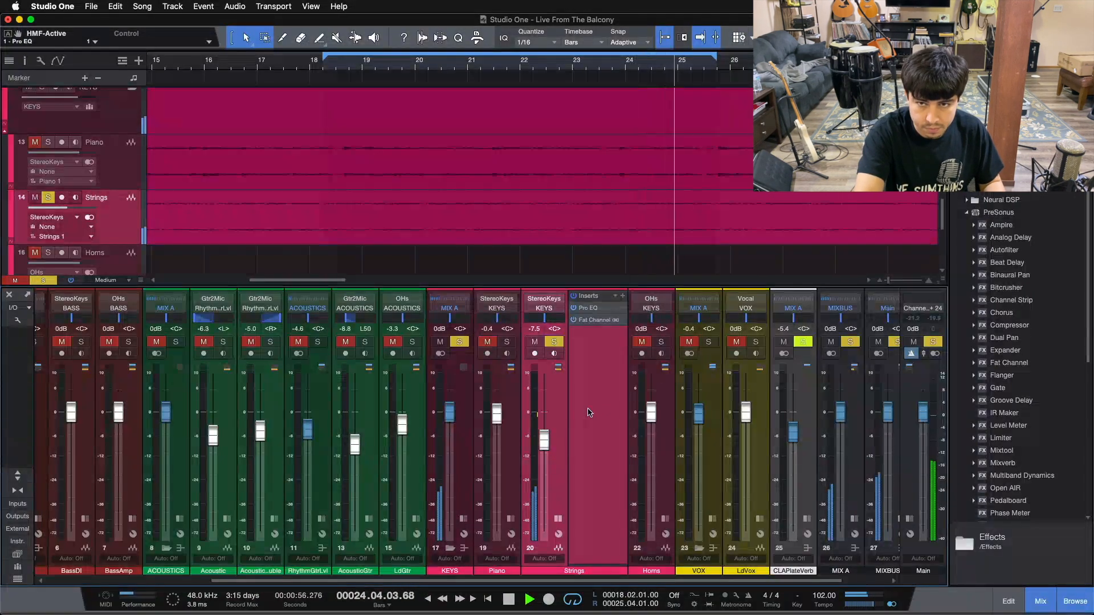
key("space")
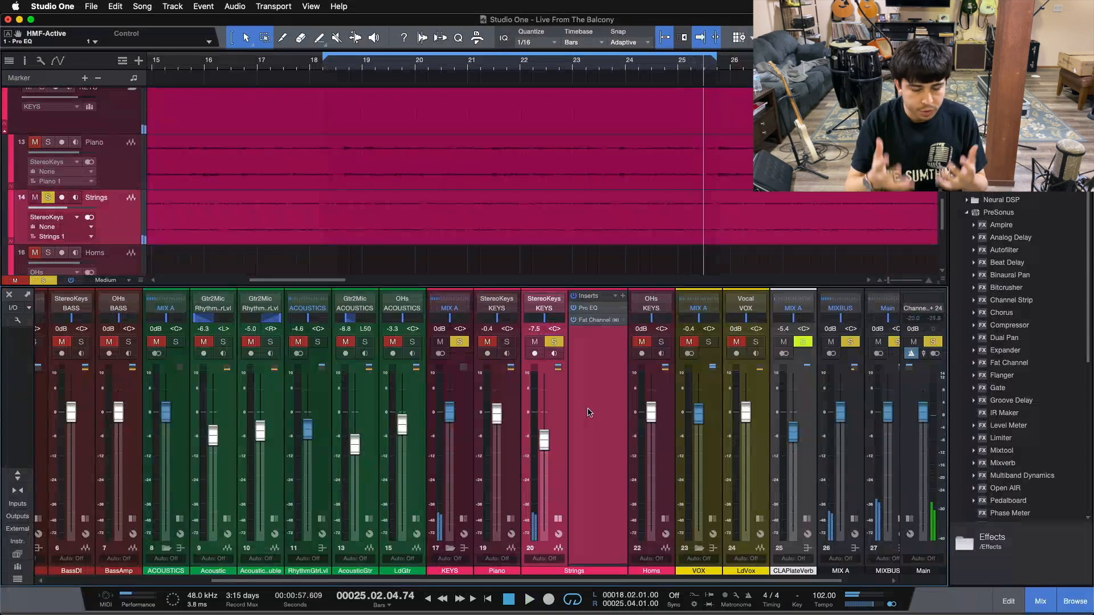